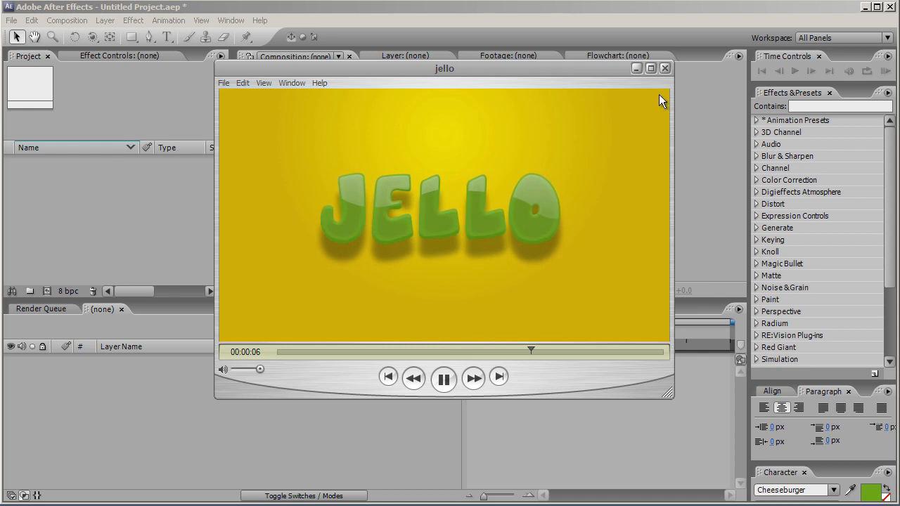
Close the preview and create a new HDV/HDTV 720 25 composition named "text"
{"action": "left_click", "coordinate": [637, 69]}
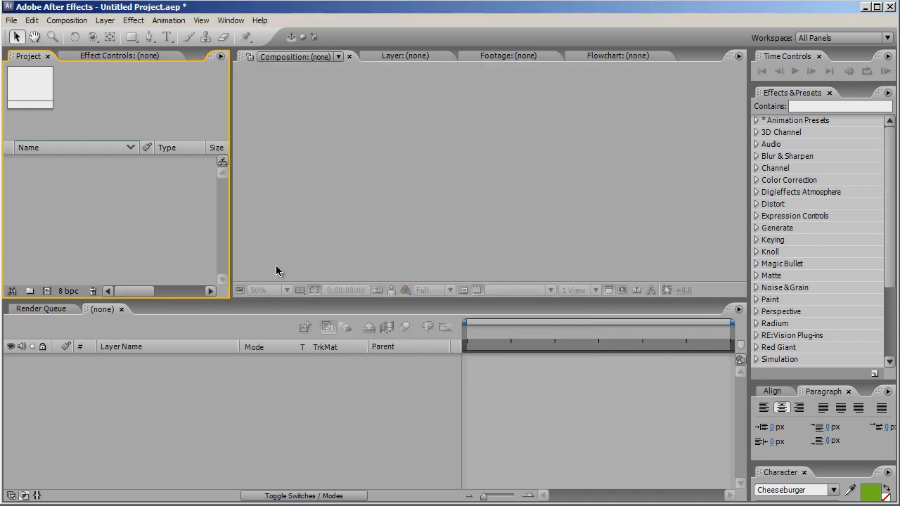
{"action": "left_click", "coordinate": [46, 291]}
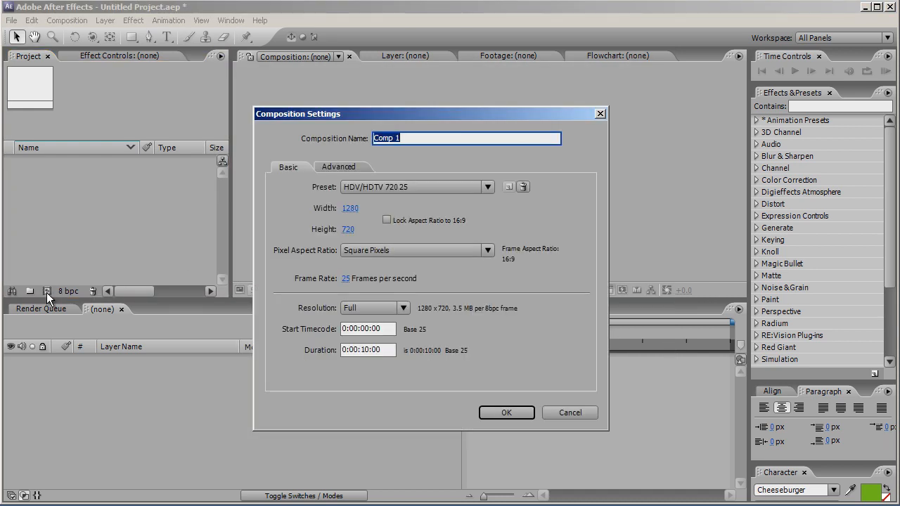
{"action": "type", "text": "text"}
{"action": "left_click", "coordinate": [521, 413]}
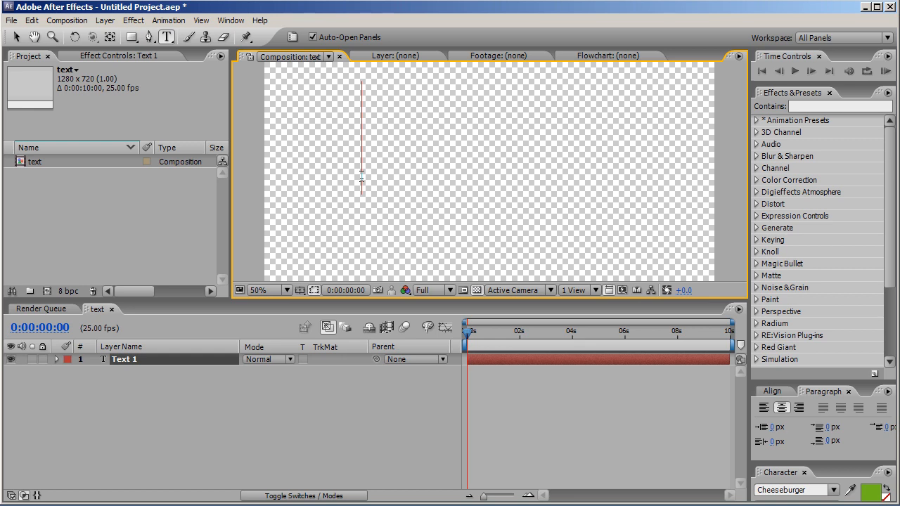
Enter the text "Jello" in a text layer and finish editing the text
{"action": "type", "text": "Jello"}
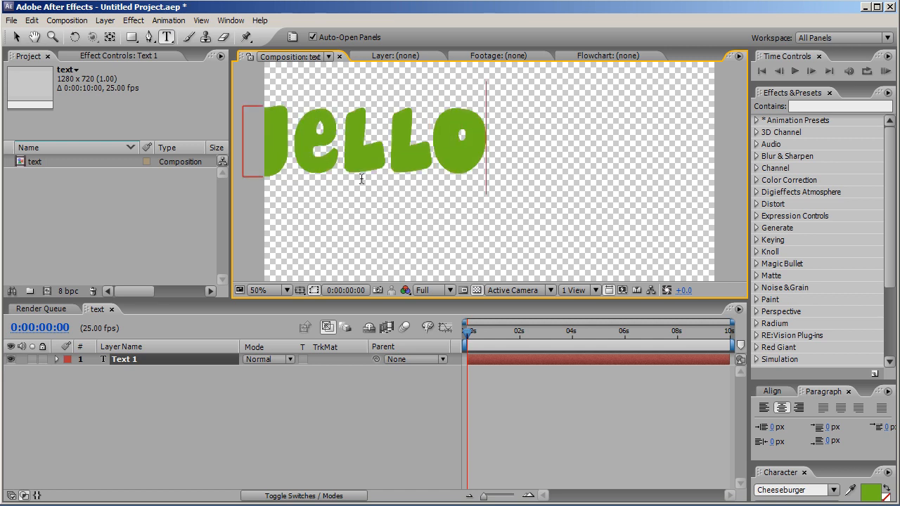
{"action": "left_click", "coordinate": [16, 37]}
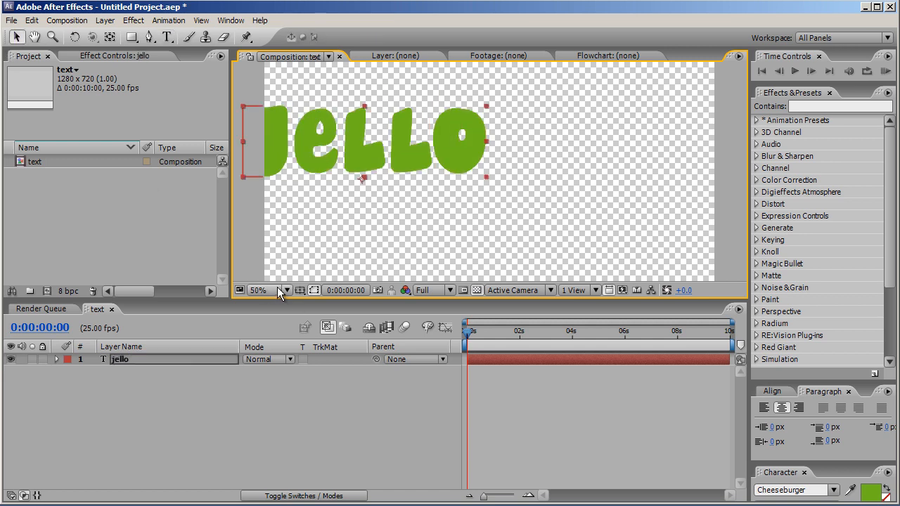
Center the Jello text in the frame with the title/action safe guides shown, then hide the guides
{"action": "left_click", "coordinate": [300, 290]}
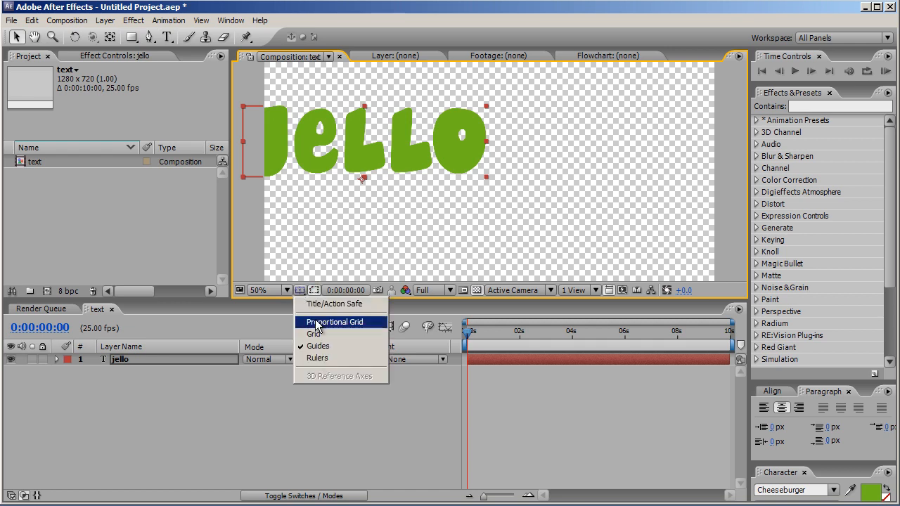
{"action": "left_click", "coordinate": [325, 299]}
{"action": "left_click_drag", "start_coordinate": [364, 160], "coordinate": [493, 190]}
{"action": "left_click_drag", "start_coordinate": [405, 296], "coordinate": [399, 344]}
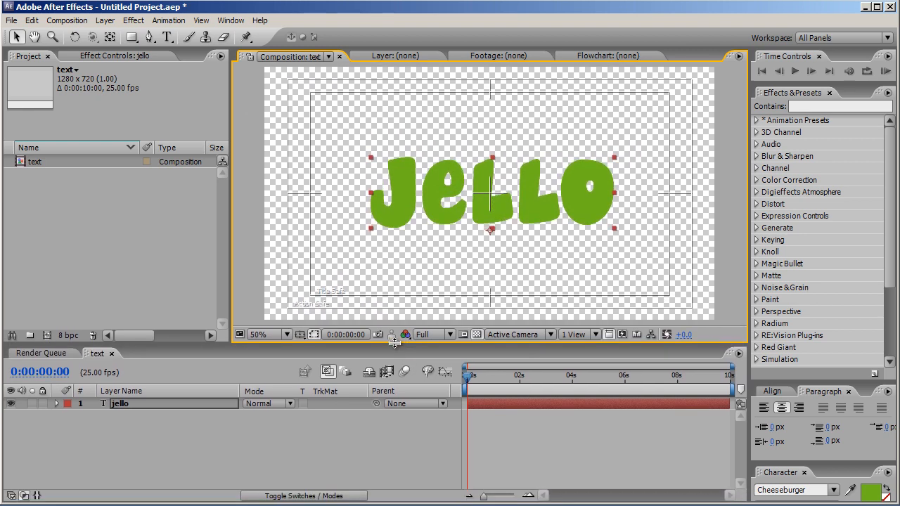
{"action": "left_click", "coordinate": [299, 335]}
{"action": "left_click", "coordinate": [307, 346]}
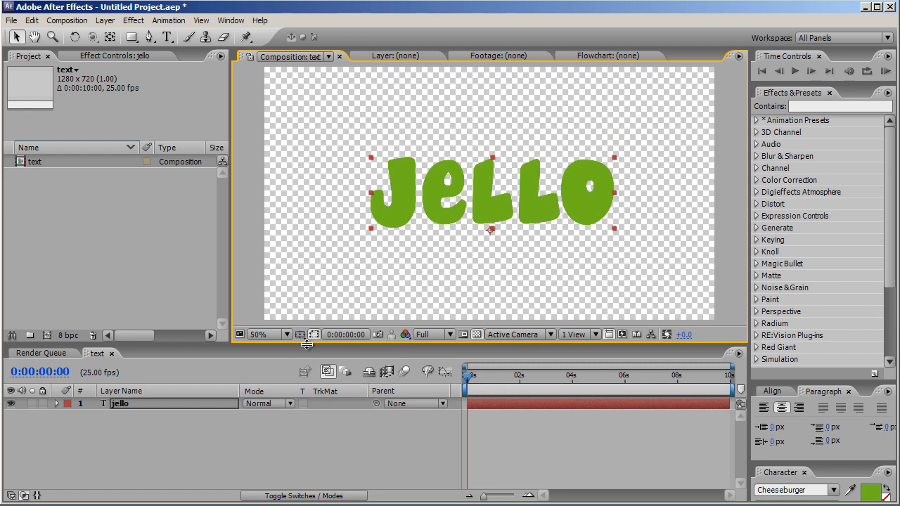
Duplicate the jello text layer and rename the copy "dark"
{"action": "left_click", "coordinate": [163, 404]}
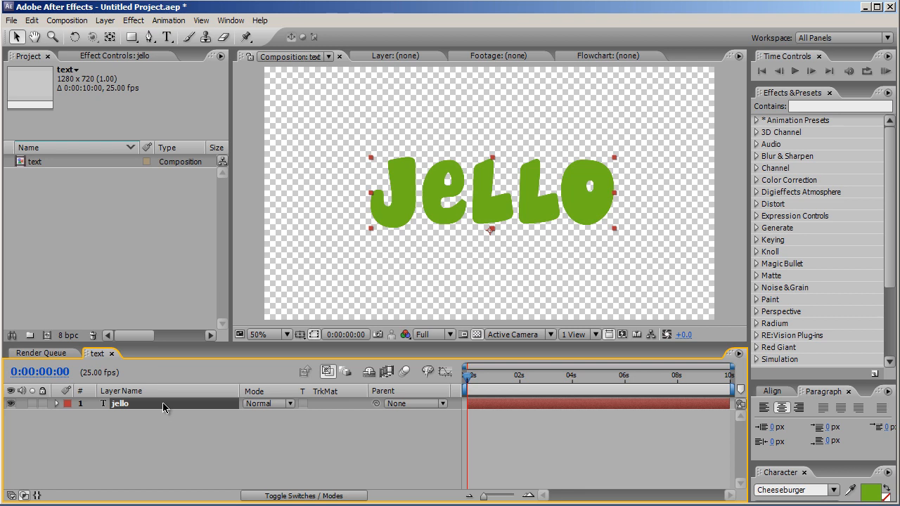
{"action": "key", "text": "ctrl+d"}
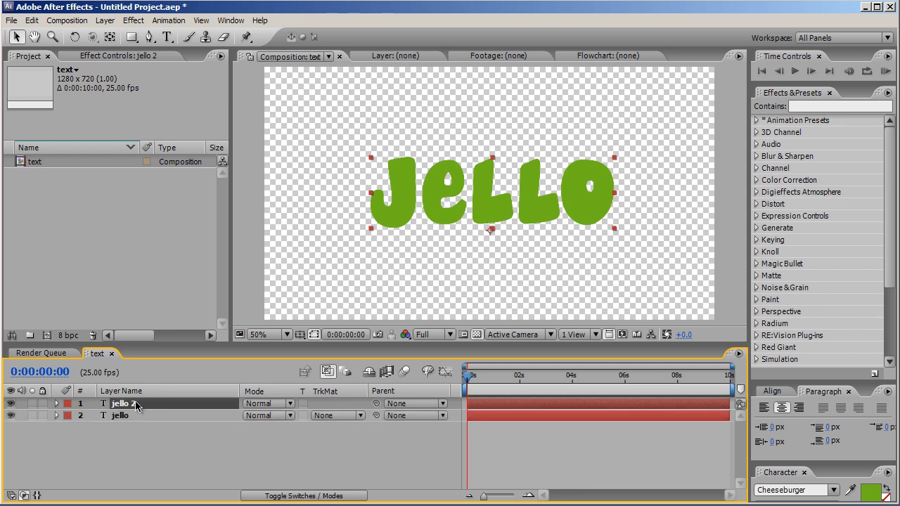
{"action": "key", "text": "Return"}
{"action": "type", "text": "dar"}
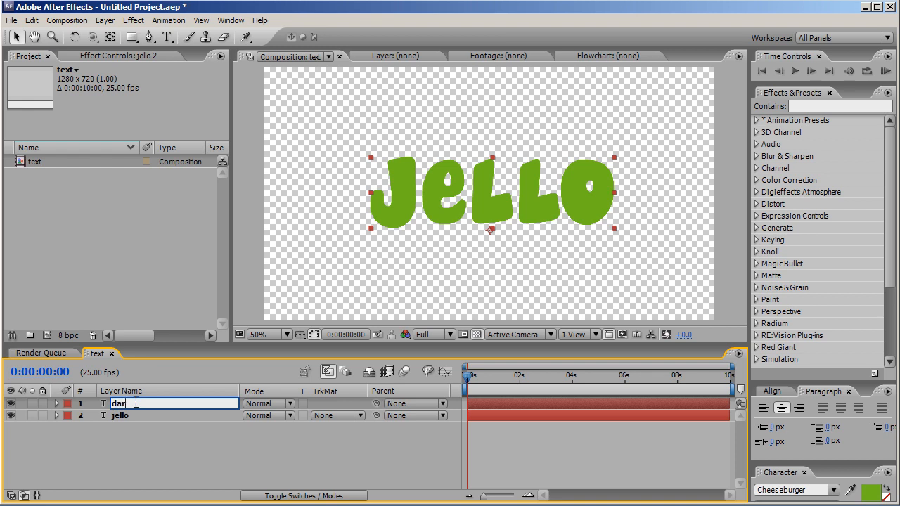
{"action": "type", "text": "k"}
Set the dark layer's blending mode to Multiply
{"action": "left_click", "coordinate": [153, 424]}
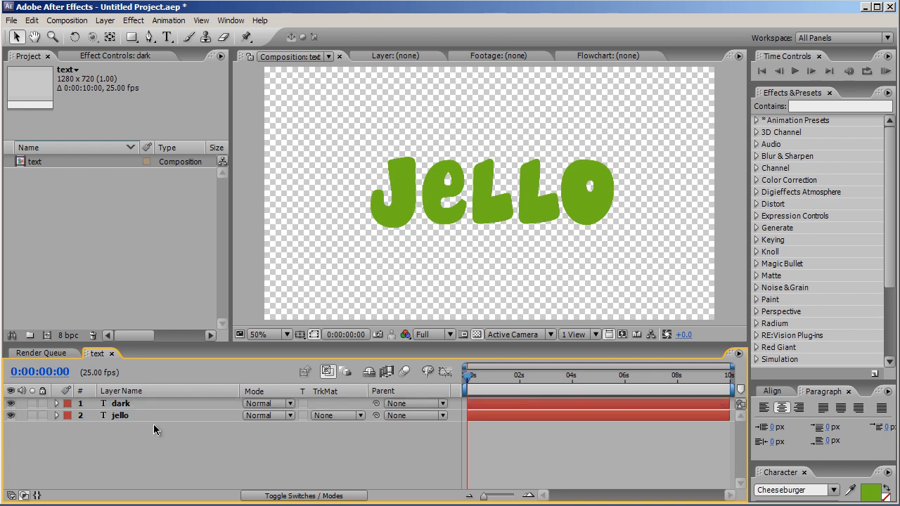
{"action": "left_click", "coordinate": [141, 406]}
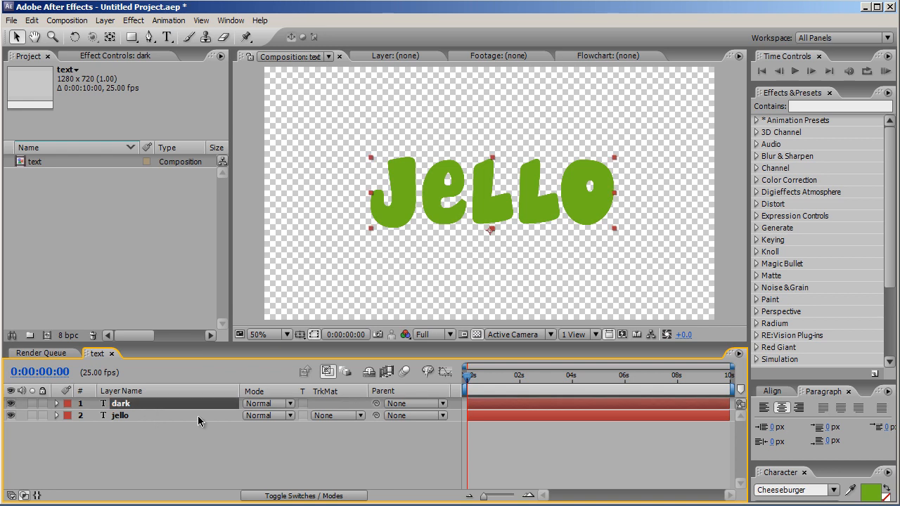
{"action": "left_click", "coordinate": [255, 407]}
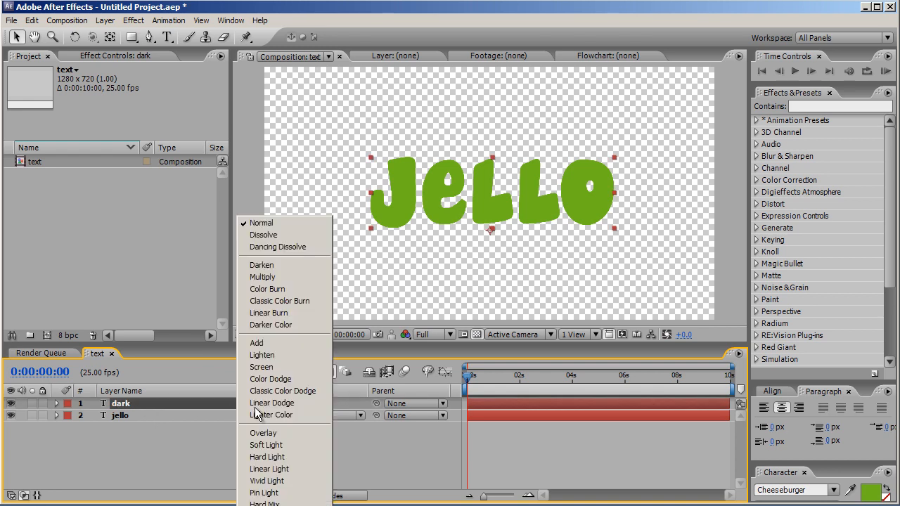
{"action": "left_click", "coordinate": [280, 280]}
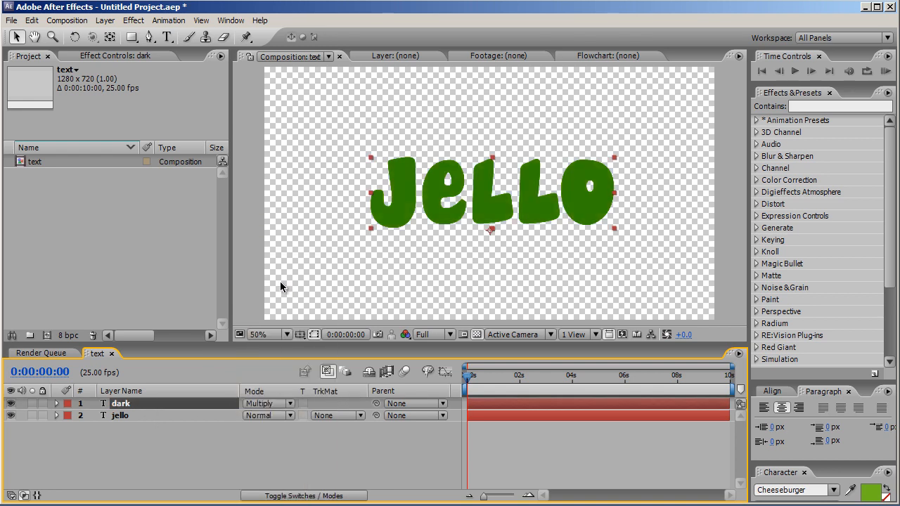
Apply Simple Choker to the dark layer with Choke Matte set to 40
{"action": "left_click", "coordinate": [144, 23]}
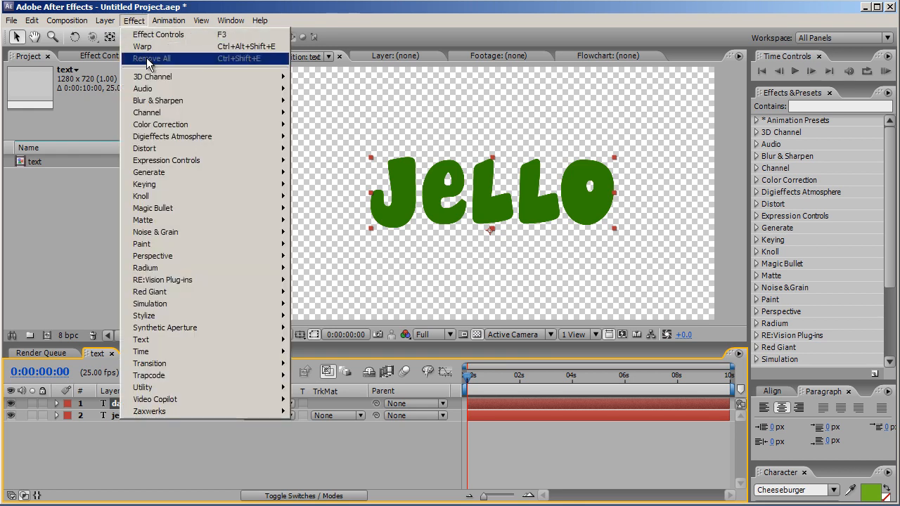
{"action": "mouse_move", "coordinate": [153, 223]}
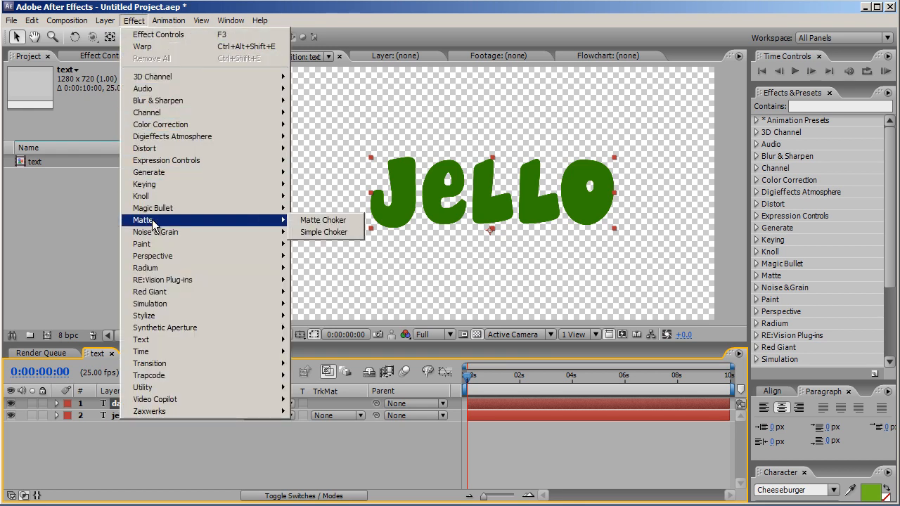
{"action": "left_click", "coordinate": [314, 233]}
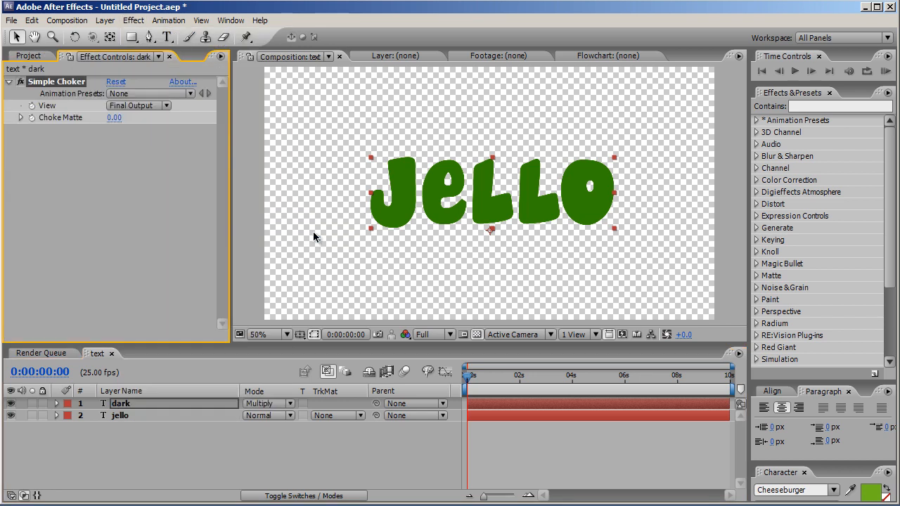
{"action": "left_click", "coordinate": [114, 117]}
{"action": "key", "text": "Return"}
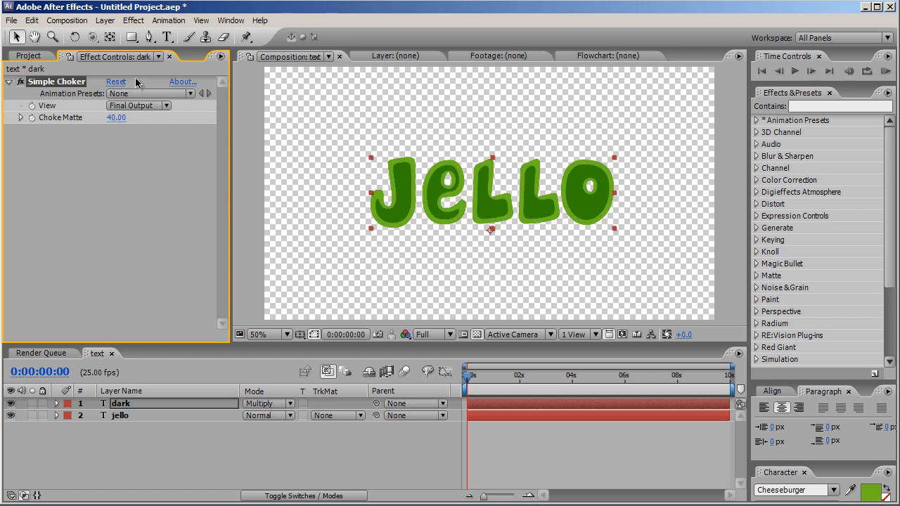
Add Fast Blur to the dark layer with Blurriness 10 and Repeat Edge Pixels enabled
{"action": "left_click", "coordinate": [135, 21]}
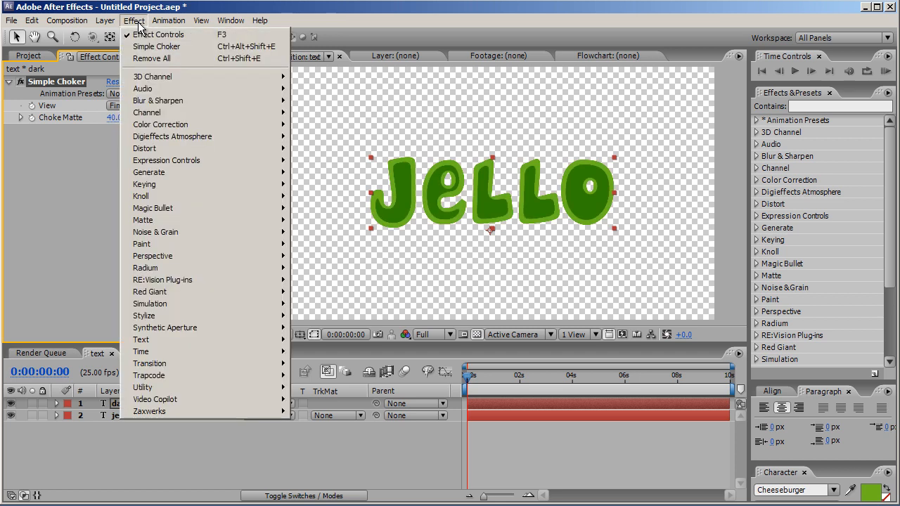
{"action": "mouse_move", "coordinate": [169, 101]}
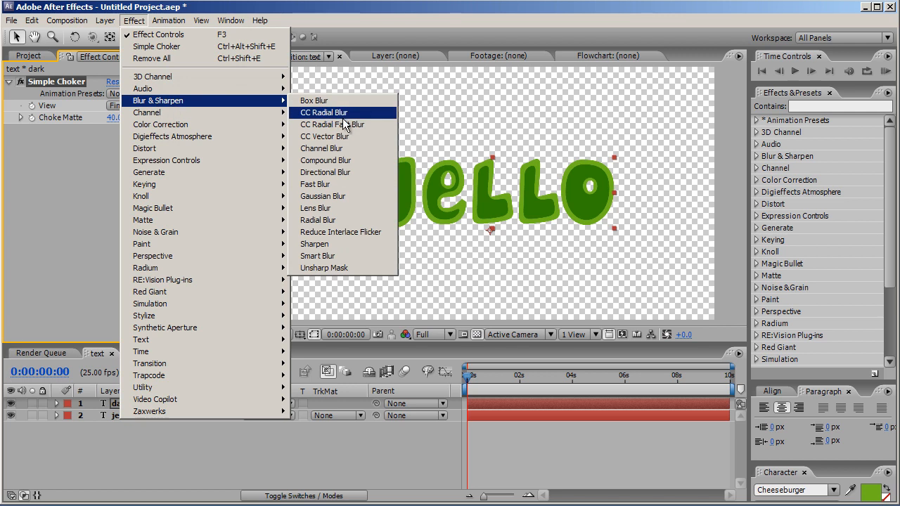
{"action": "left_click", "coordinate": [320, 184]}
{"action": "left_click", "coordinate": [112, 153]}
{"action": "type", "text": "10"}
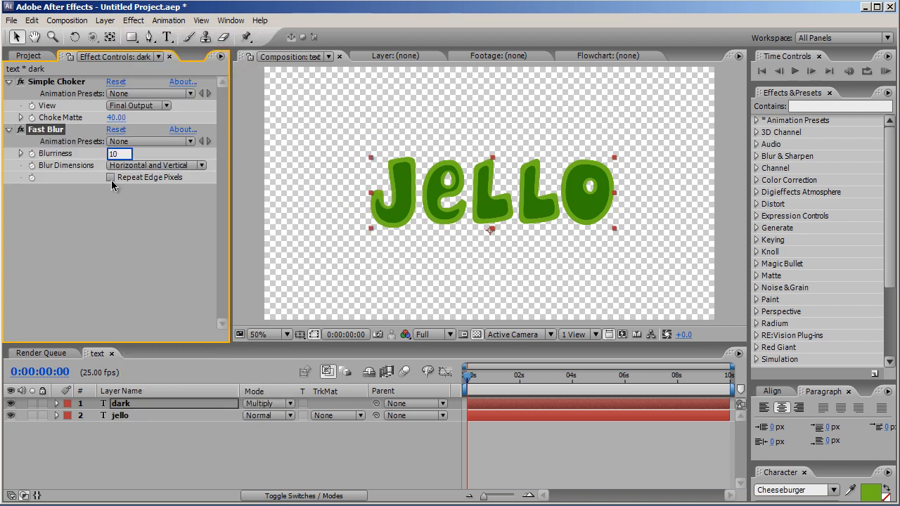
{"action": "left_click", "coordinate": [111, 178]}
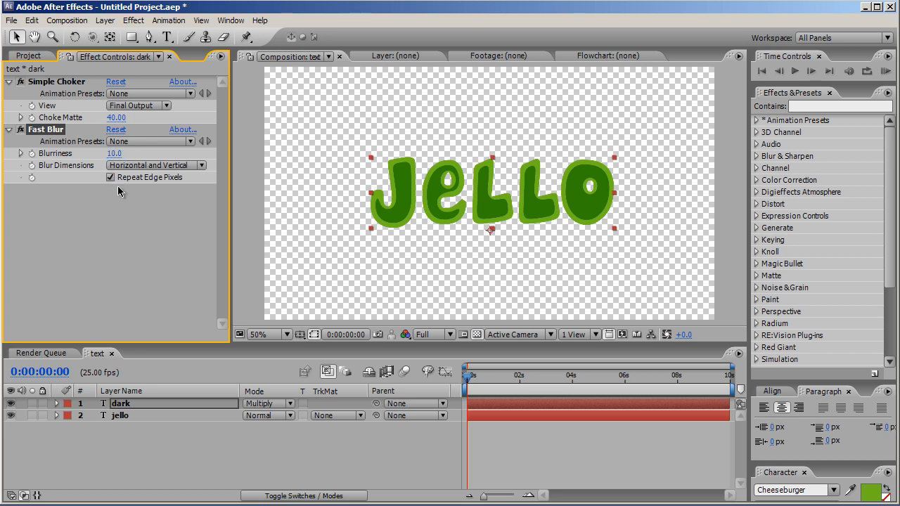
Set the dark layer's opacity to 50%
{"action": "left_click", "coordinate": [143, 404]}
{"action": "key", "text": "t"}
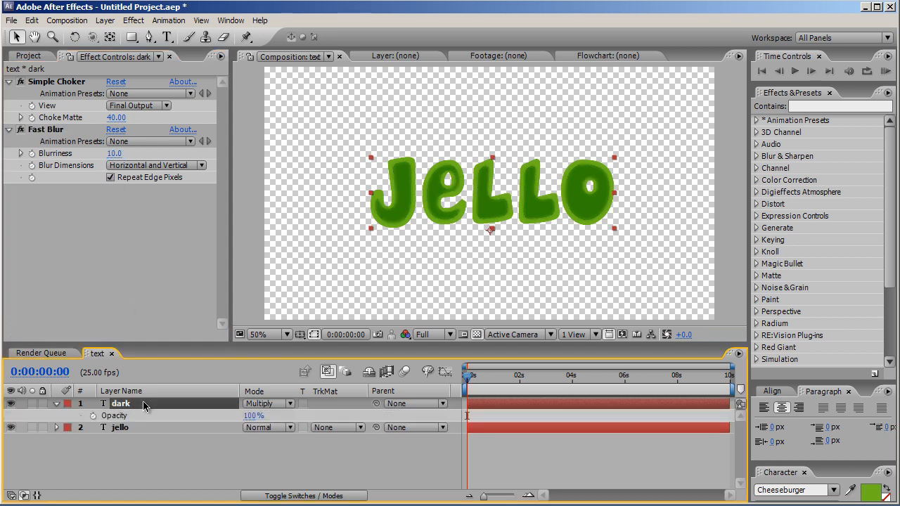
{"action": "left_click", "coordinate": [250, 415]}
{"action": "type", "text": "50"}
{"action": "key", "text": "Return"}
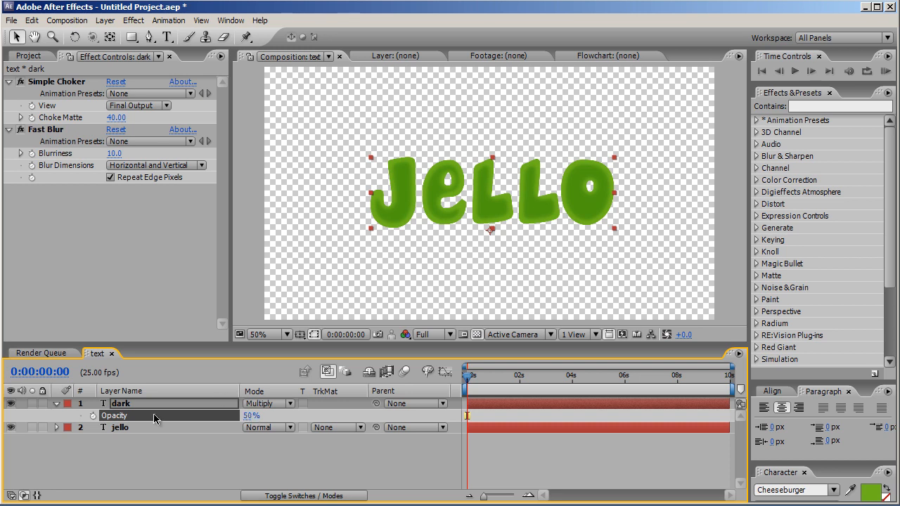
Create a new 1280 x 720 yellow solid layer
{"action": "left_click", "coordinate": [105, 21]}
{"action": "mouse_move", "coordinate": [114, 35]}
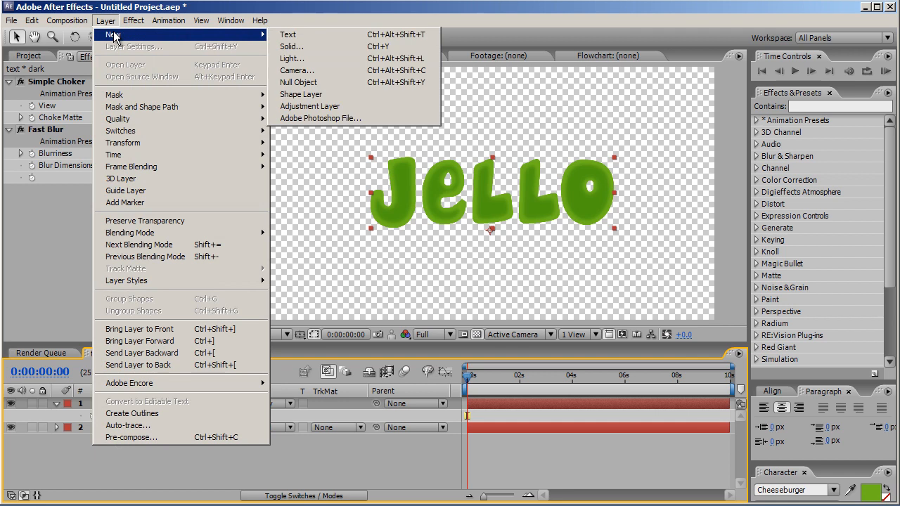
{"action": "left_click", "coordinate": [310, 49]}
{"action": "left_click", "coordinate": [395, 367]}
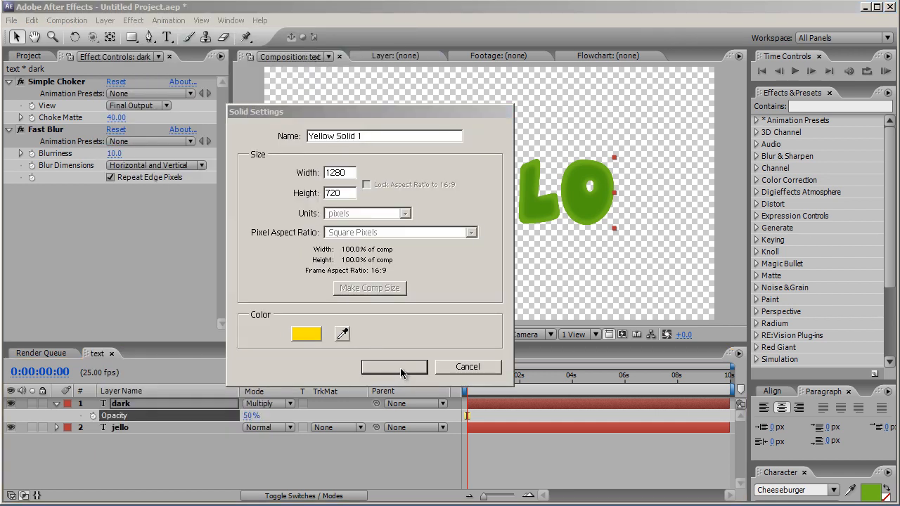
Apply the Ramp effect from Generate to the solid
{"action": "left_click", "coordinate": [130, 23]}
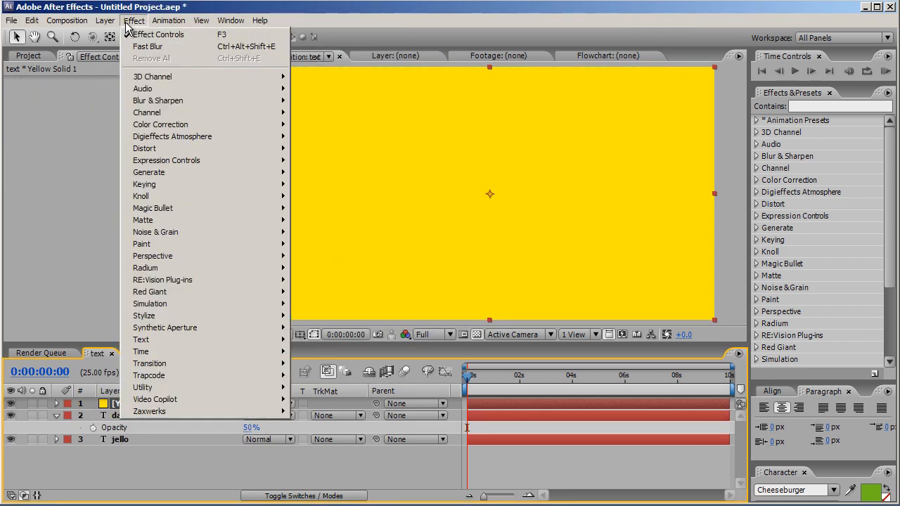
{"action": "mouse_move", "coordinate": [162, 176]}
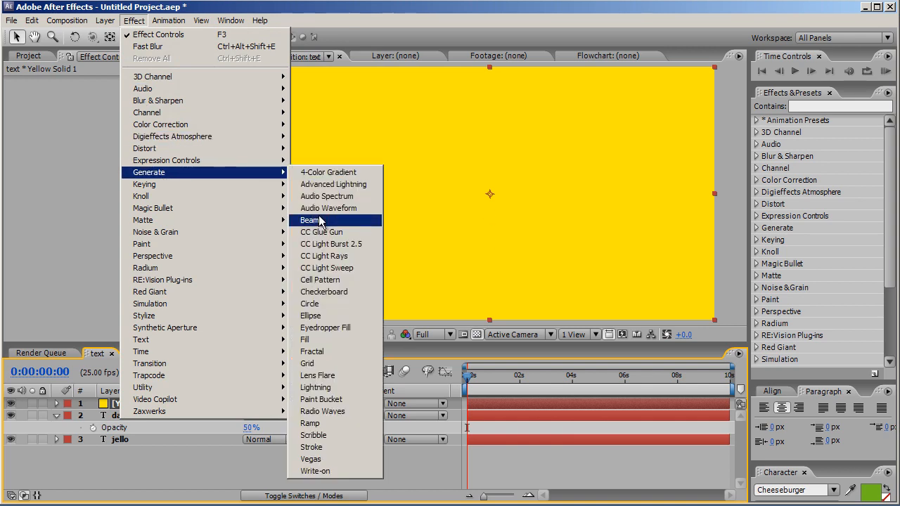
{"action": "left_click", "coordinate": [332, 425]}
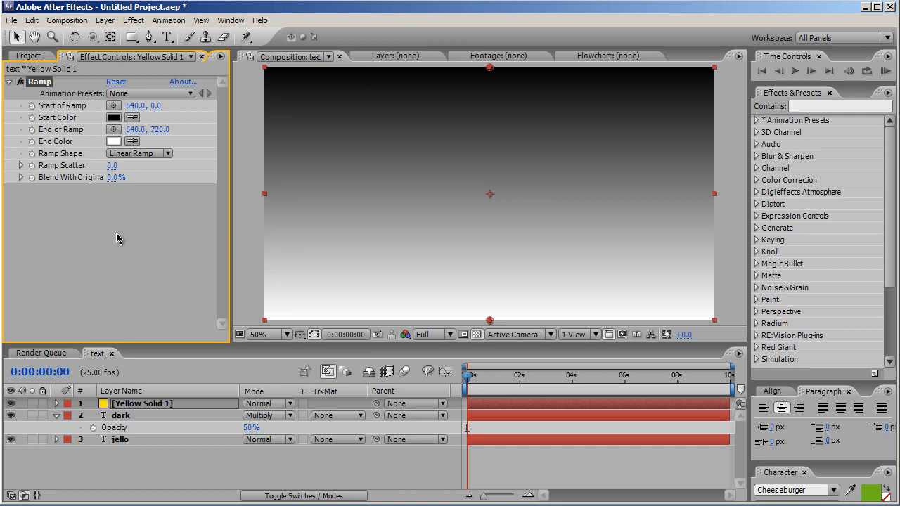
Set the ramp's End Color to black
{"action": "left_click", "coordinate": [113, 141]}
{"action": "mouse_move", "coordinate": [599, 302]}
{"action": "left_mouse_down"}
{"action": "mouse_move", "coordinate": [644, 310]}
{"action": "mouse_move", "coordinate": [795, 373]}
{"action": "left_mouse_up"}
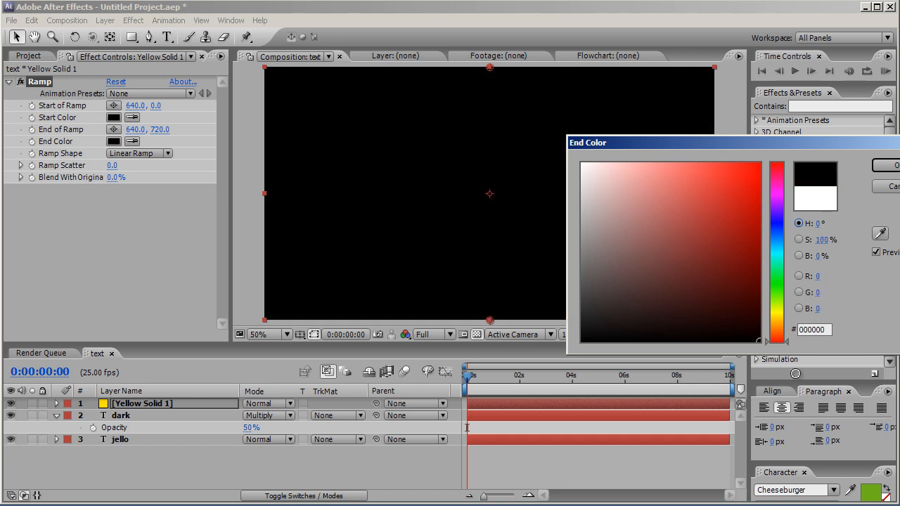
{"action": "key", "text": "Return"}
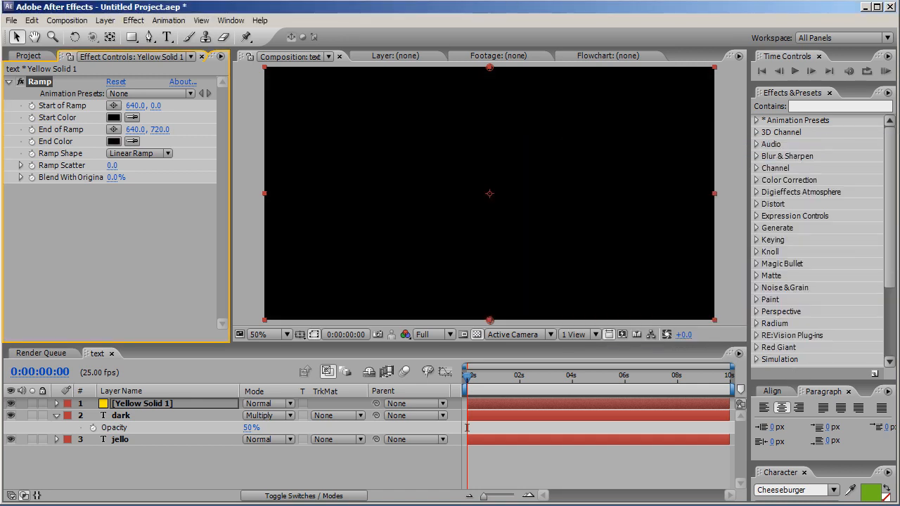
Set the ramp's Start Color to white and move the Start of Ramp point to about 642, 126
{"action": "left_click", "coordinate": [113, 118]}
{"action": "mouse_move", "coordinate": [594, 259]}
{"action": "left_mouse_down"}
{"action": "mouse_move", "coordinate": [586, 173]}
{"action": "mouse_move", "coordinate": [566, 149]}
{"action": "left_mouse_up"}
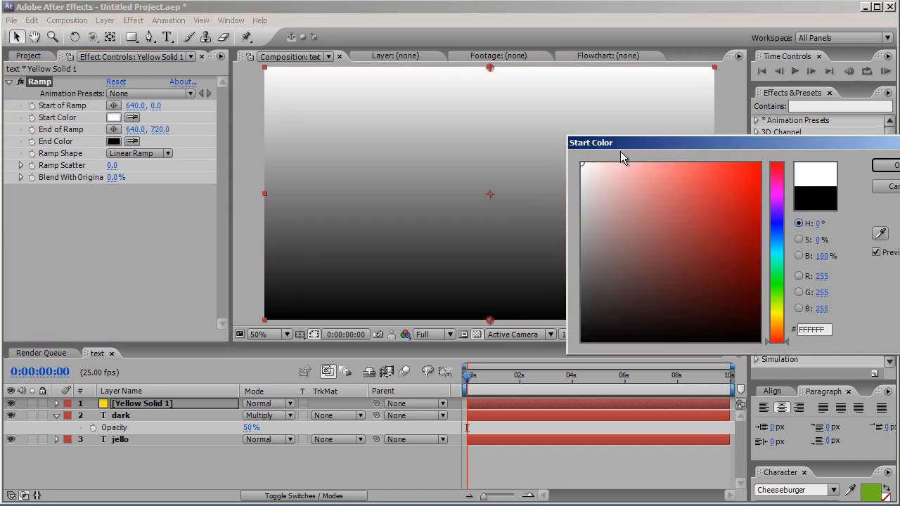
{"action": "left_click", "coordinate": [888, 166]}
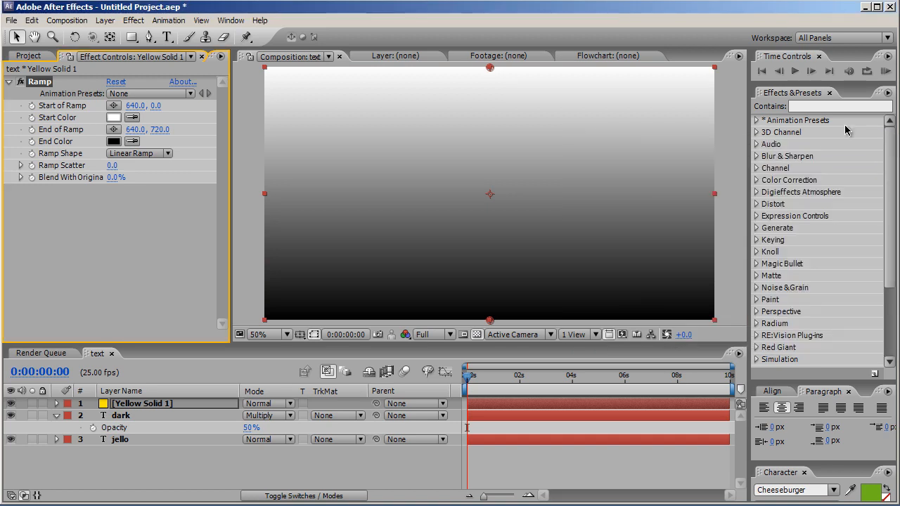
{"action": "left_click_drag", "start_coordinate": [490, 68], "coordinate": [492, 117]}
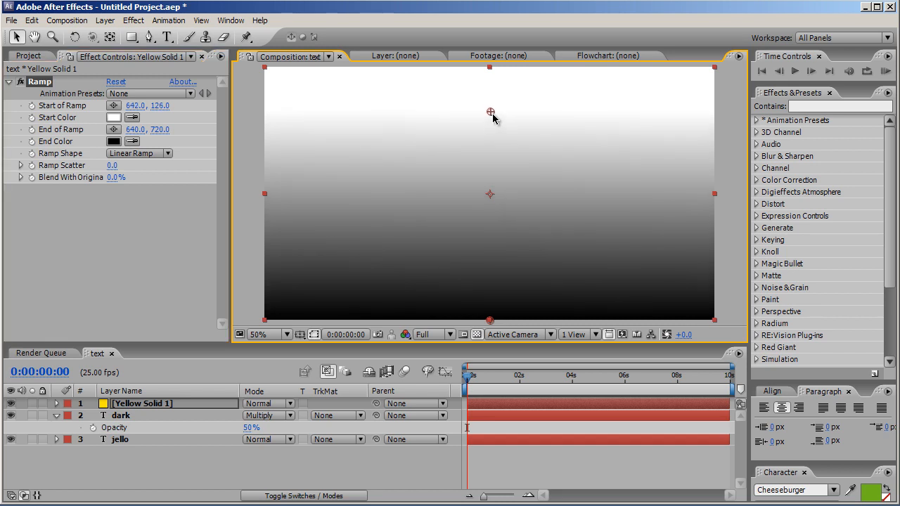
Rename the solid layer "ramp"
{"action": "left_click", "coordinate": [191, 406]}
{"action": "key", "text": "Return"}
{"action": "type", "text": "ramp"}
{"action": "key", "text": "Return"}
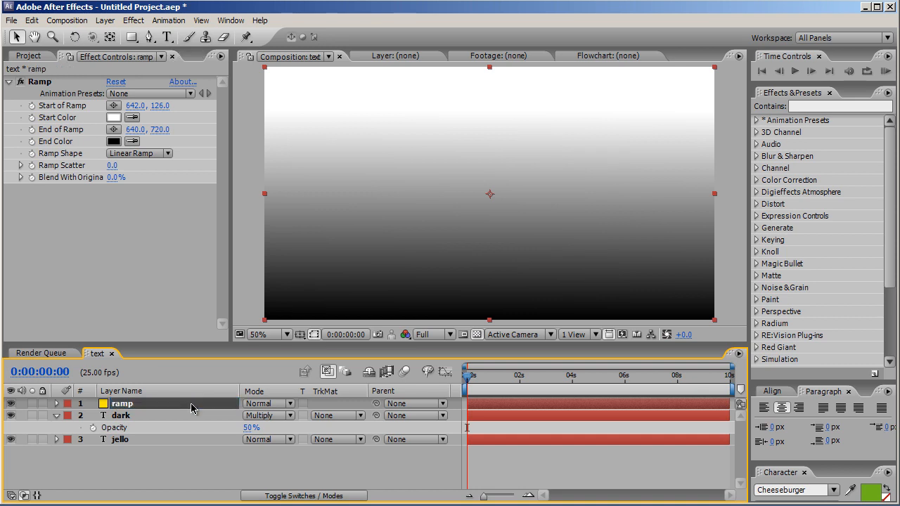
Set the ramp layer's blending mode to Screen
{"action": "left_click", "coordinate": [282, 405]}
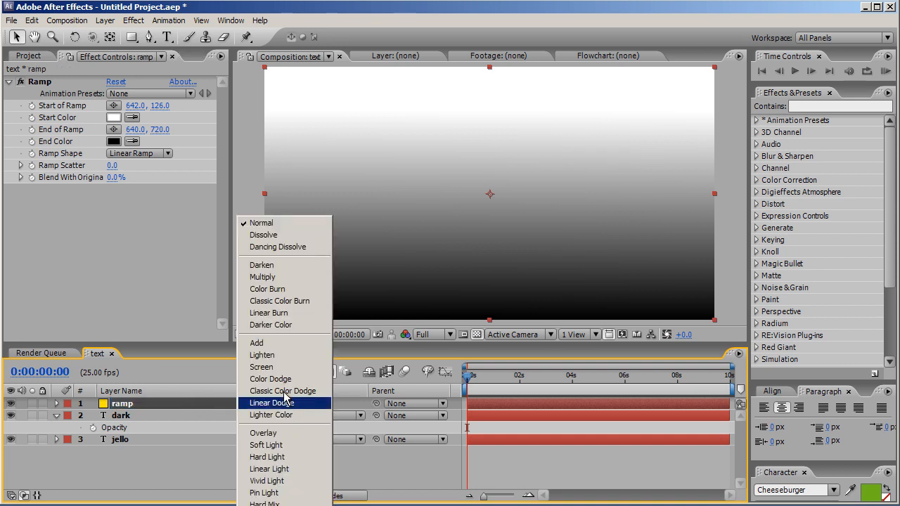
{"action": "left_click", "coordinate": [266, 367]}
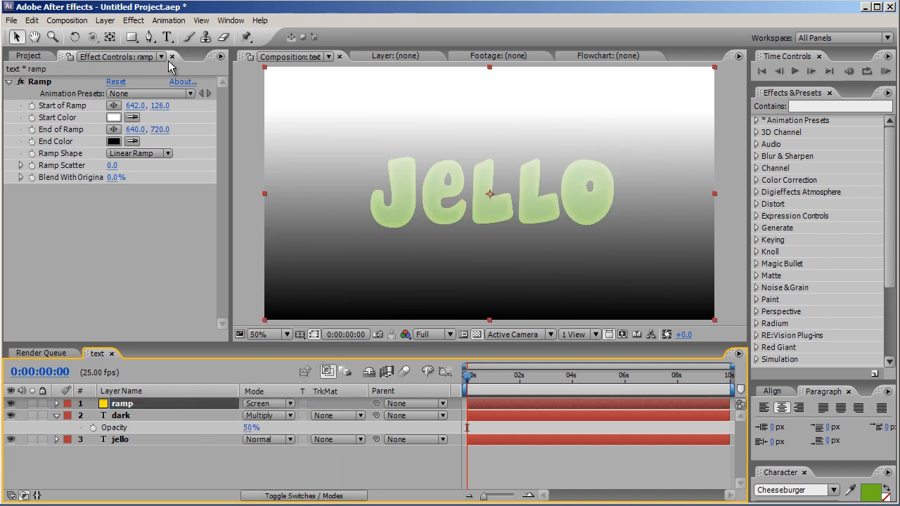
With the Pen tool, draw a closed wavy mask on the ramp layer covering the upper half of the letters
{"action": "left_click", "coordinate": [149, 37]}
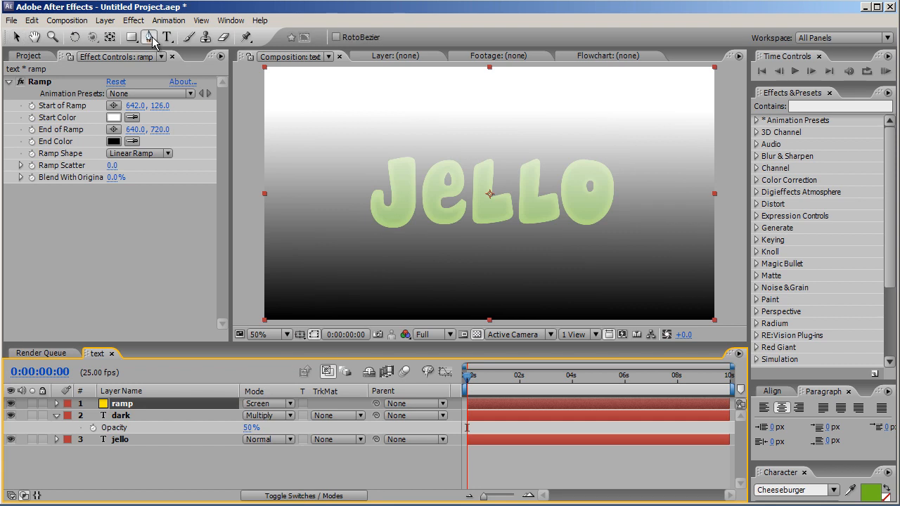
{"action": "left_click", "coordinate": [370, 169]}
{"action": "left_click_drag", "start_coordinate": [468, 183], "coordinate": [562, 173]}
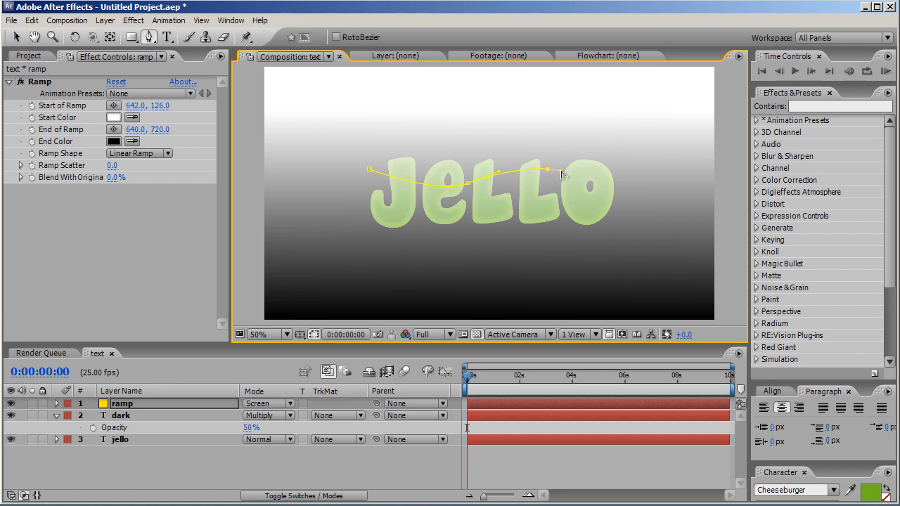
{"action": "left_click_drag", "start_coordinate": [632, 187], "coordinate": [650, 181]}
{"action": "left_click", "coordinate": [631, 126]}
{"action": "left_click", "coordinate": [372, 127]}
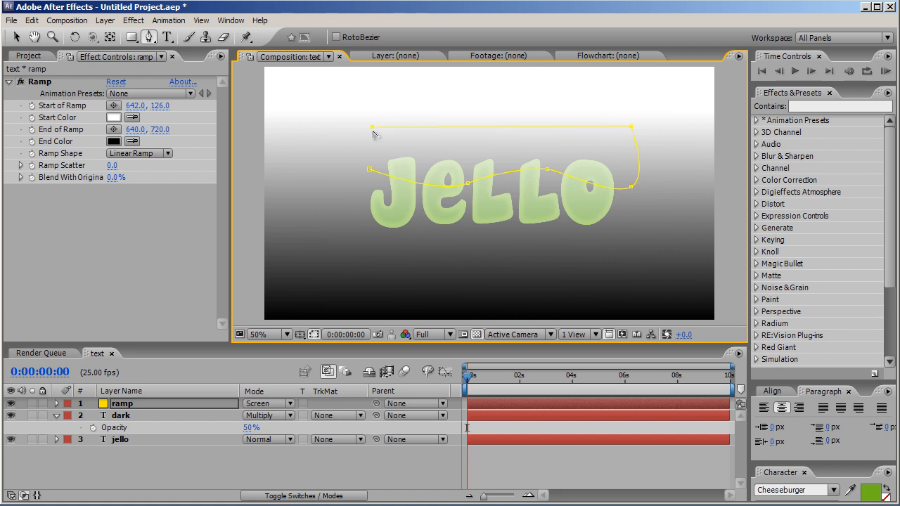
{"action": "left_click", "coordinate": [369, 173]}
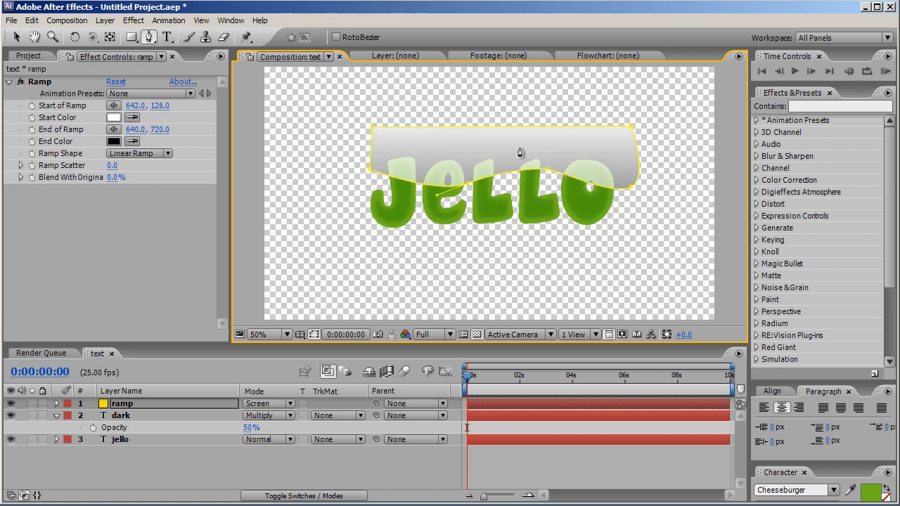
Duplicate the jello text layer and rename the copy "mask"
{"action": "left_click", "coordinate": [111, 441]}
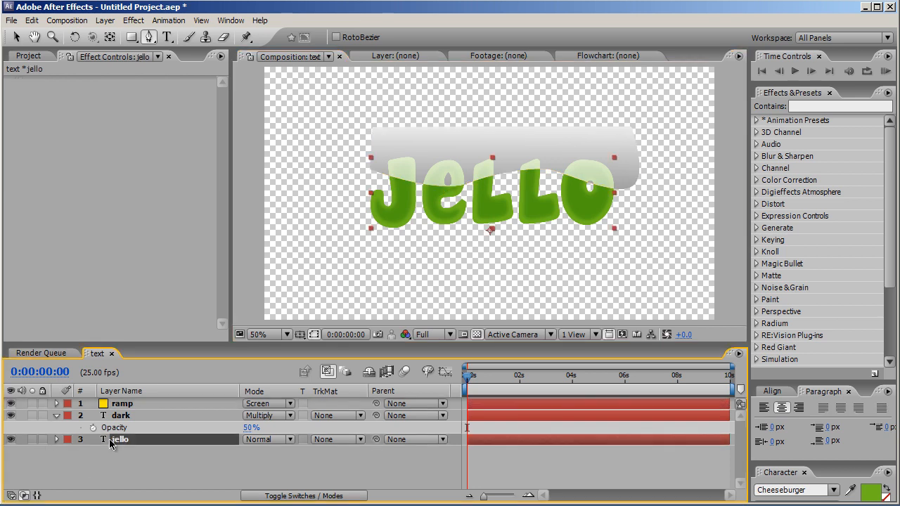
{"action": "key", "text": "ctrl+d"}
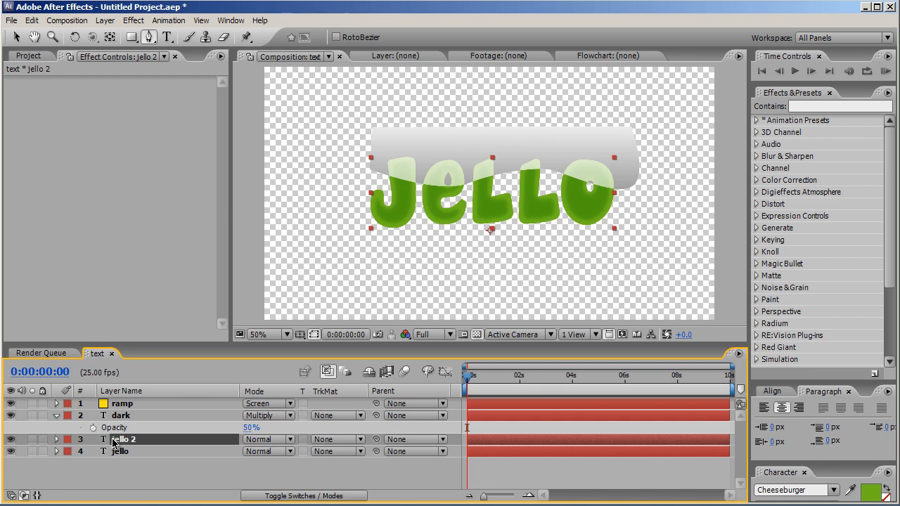
{"action": "key", "text": "Return"}
{"action": "type", "text": "mask"}
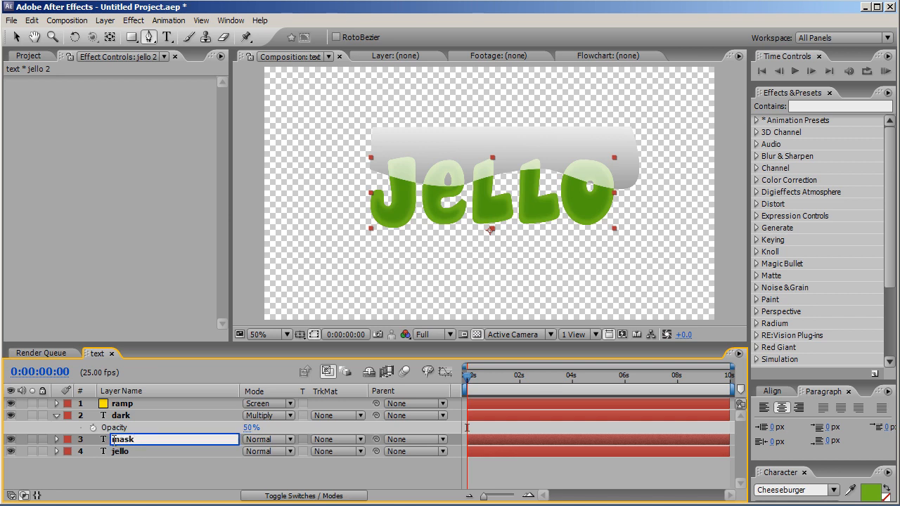
{"action": "key", "text": "Return"}
Move the mask layer to the top of the stack and set the ramp layer's track matte to Alpha
{"action": "left_click_drag", "start_coordinate": [133, 439], "coordinate": [138, 403]}
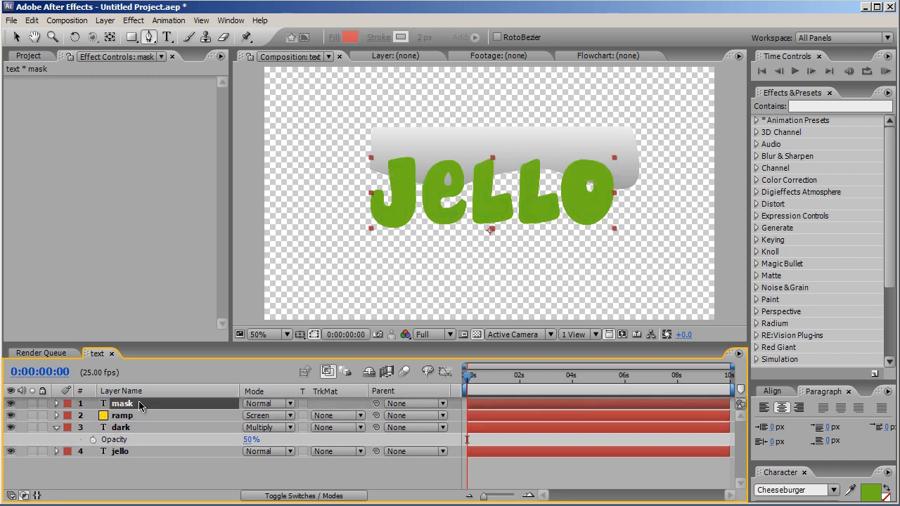
{"action": "left_click", "coordinate": [347, 416]}
{"action": "left_click", "coordinate": [351, 433]}
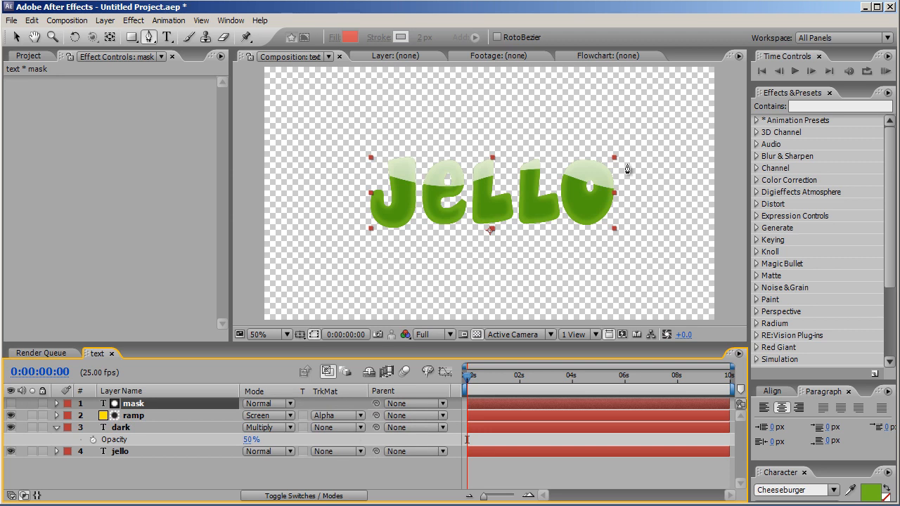
Set the ramp layer's opacity to 35%
{"action": "left_click", "coordinate": [187, 415]}
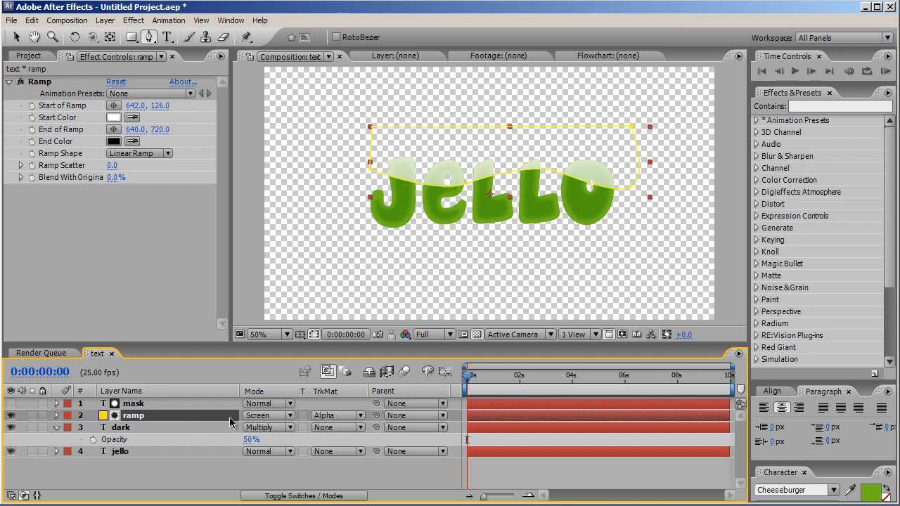
{"action": "key", "text": "t"}
{"action": "left_click", "coordinate": [252, 428]}
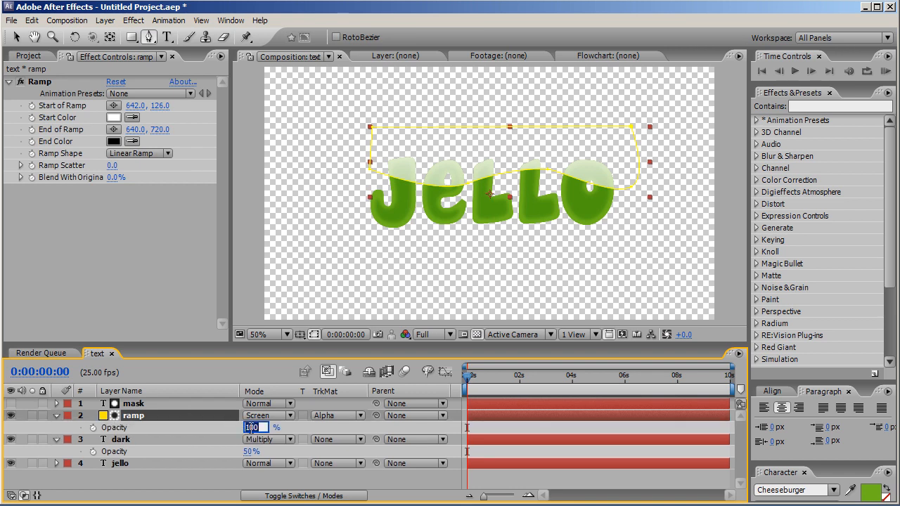
{"action": "type", "text": "35"}
{"action": "key", "text": "Return"}
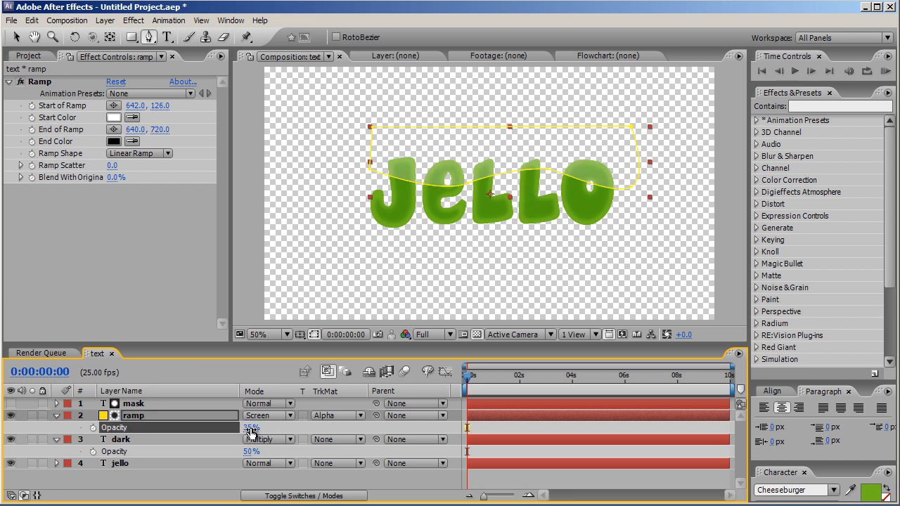
Apply Simple Choker from Matte to the mask layer and set Choke Matte to 20
{"action": "left_click", "coordinate": [200, 406]}
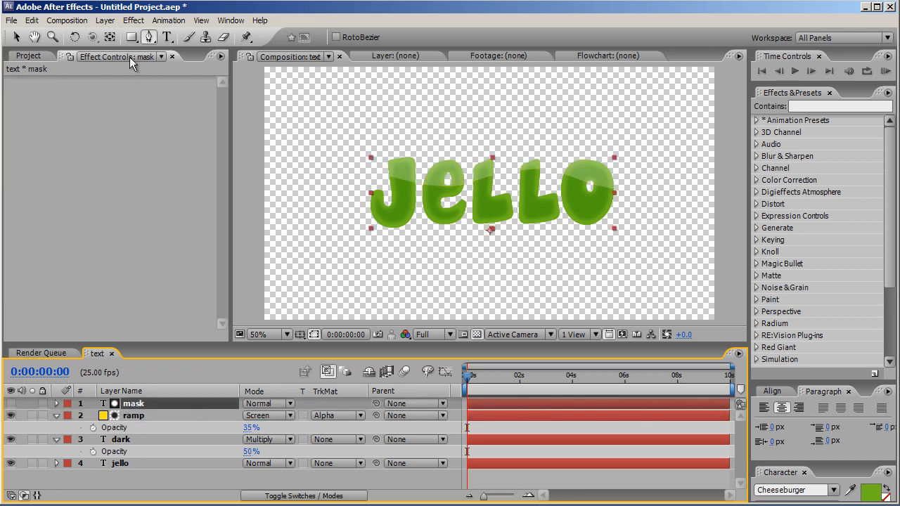
{"action": "left_click", "coordinate": [134, 21]}
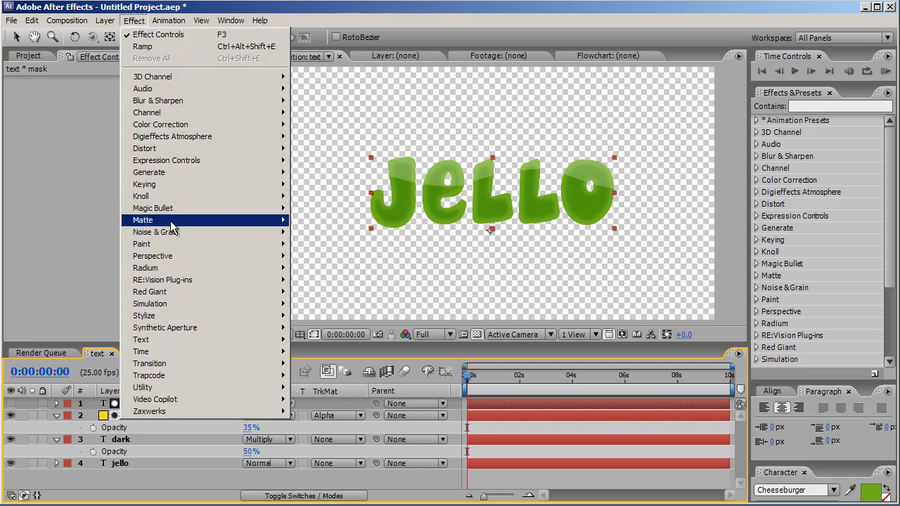
{"action": "mouse_move", "coordinate": [172, 221]}
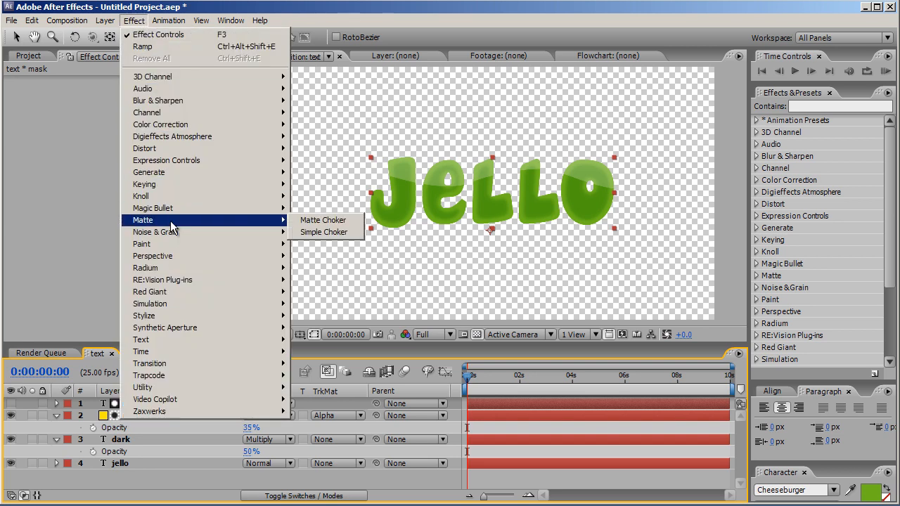
{"action": "left_click", "coordinate": [319, 233]}
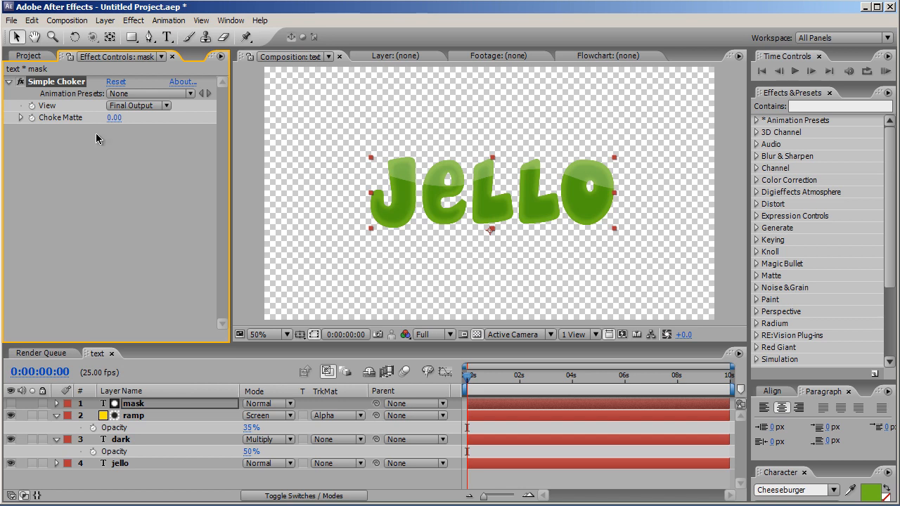
{"action": "left_click", "coordinate": [114, 118]}
{"action": "key", "text": "Return"}
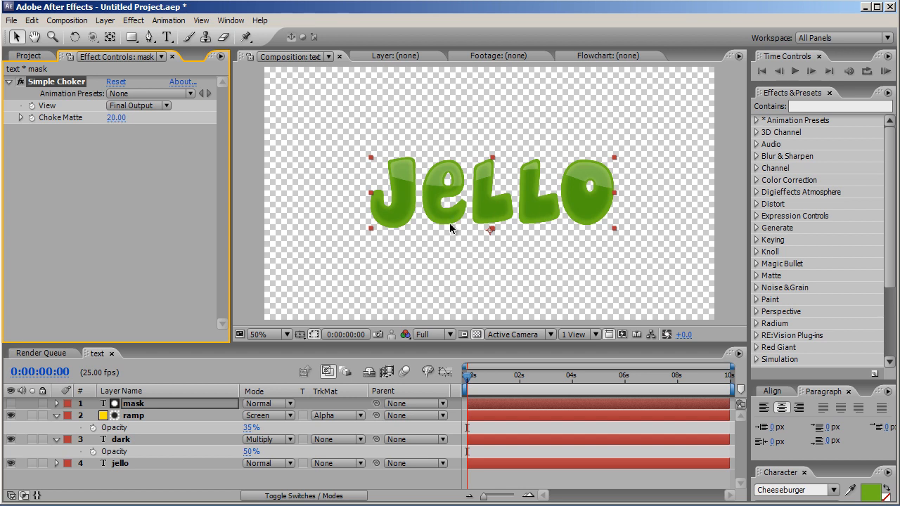
Apply Bevel Alpha from Perspective to the jello text layer and set its Light Angle to 0°
{"action": "left_click", "coordinate": [156, 465]}
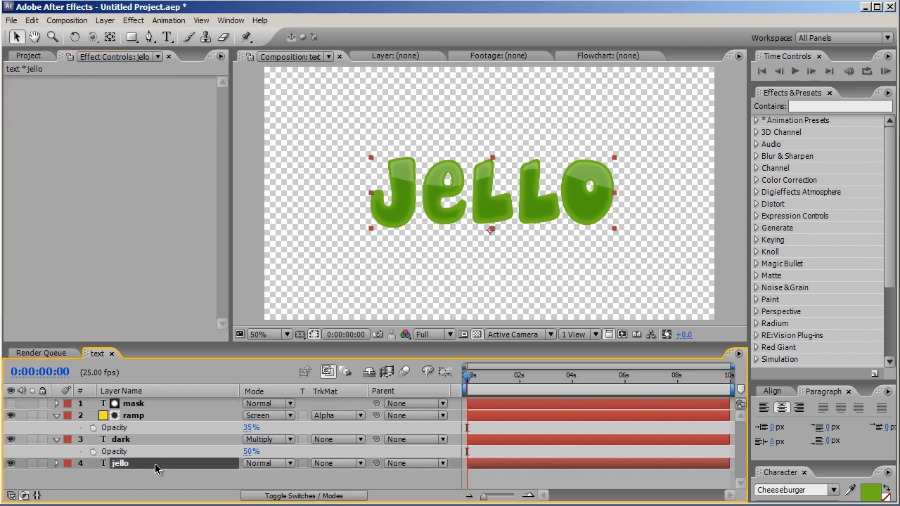
{"action": "left_click", "coordinate": [140, 20]}
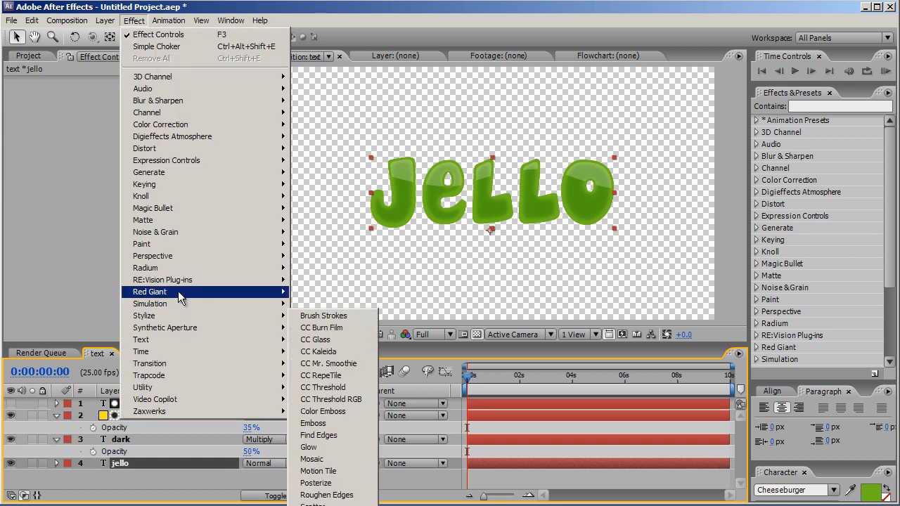
{"action": "mouse_move", "coordinate": [185, 257]}
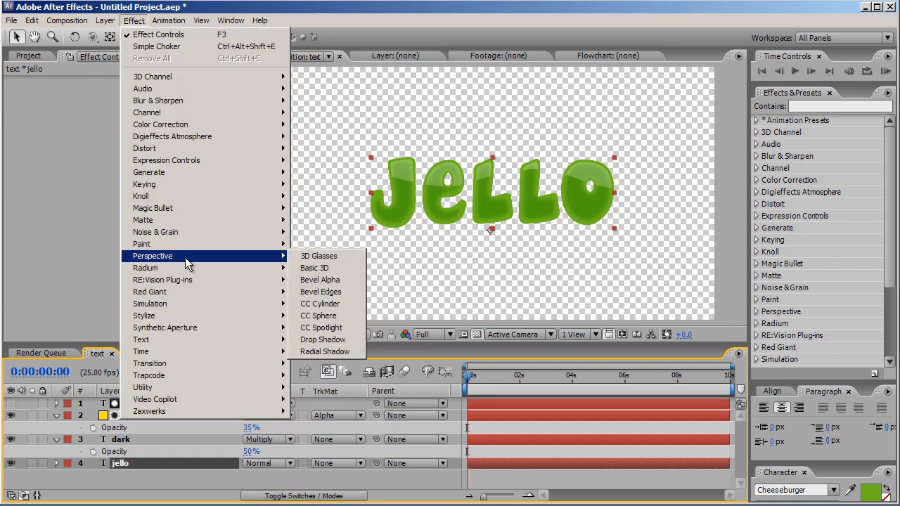
{"action": "left_click", "coordinate": [326, 280]}
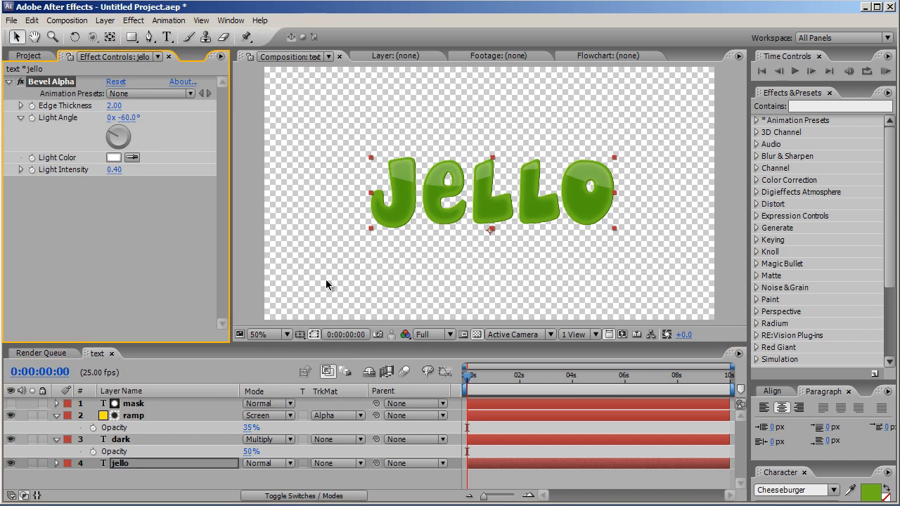
{"action": "left_click", "coordinate": [129, 117]}
{"action": "type", "text": "60"}
{"action": "key", "text": "Return"}
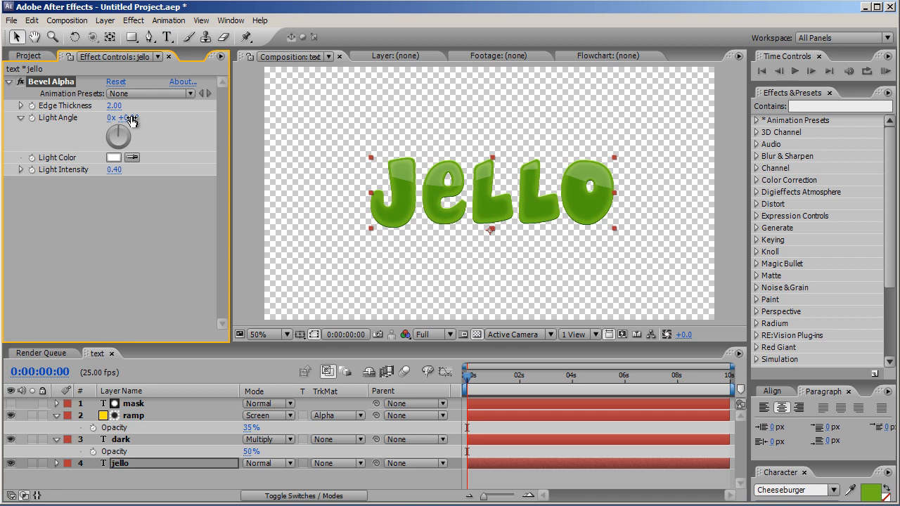
Set the bevel's Edge Thickness to 5 and Light Intensity to 0.20
{"action": "left_click", "coordinate": [113, 105]}
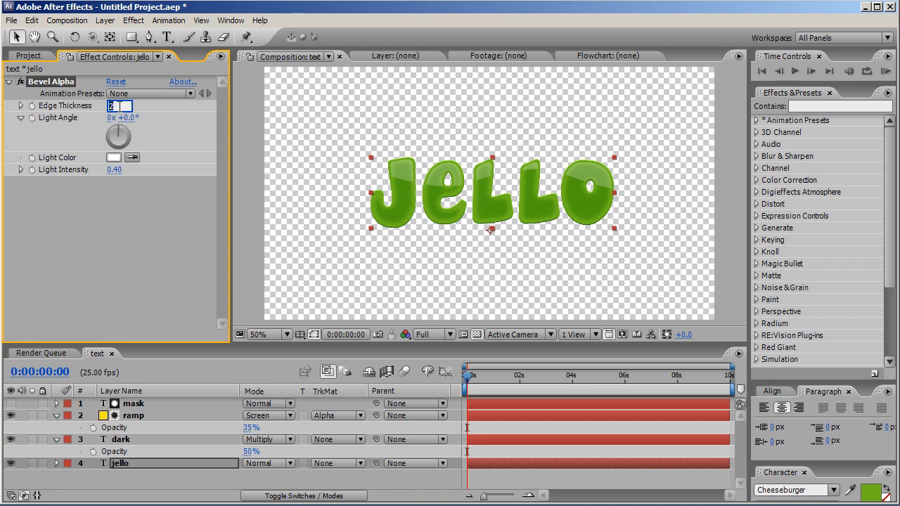
{"action": "type", "text": "5"}
{"action": "key", "text": "Return"}
{"action": "left_click", "coordinate": [113, 169]}
{"action": "type", "text": "0.5"}
{"action": "type", "text": "2"}
{"action": "left_click", "coordinate": [107, 214]}
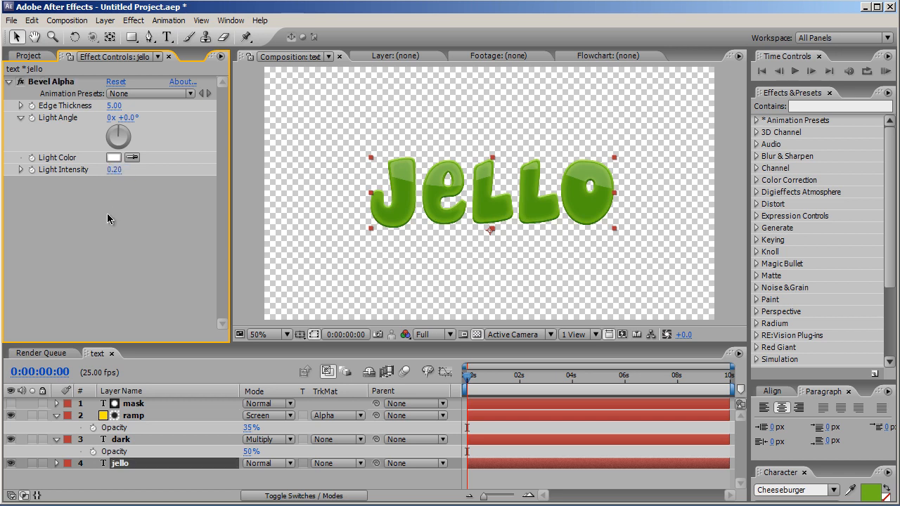
Create a new composition named "animation" and add the text composition to it as a layer
{"action": "left_click", "coordinate": [43, 58]}
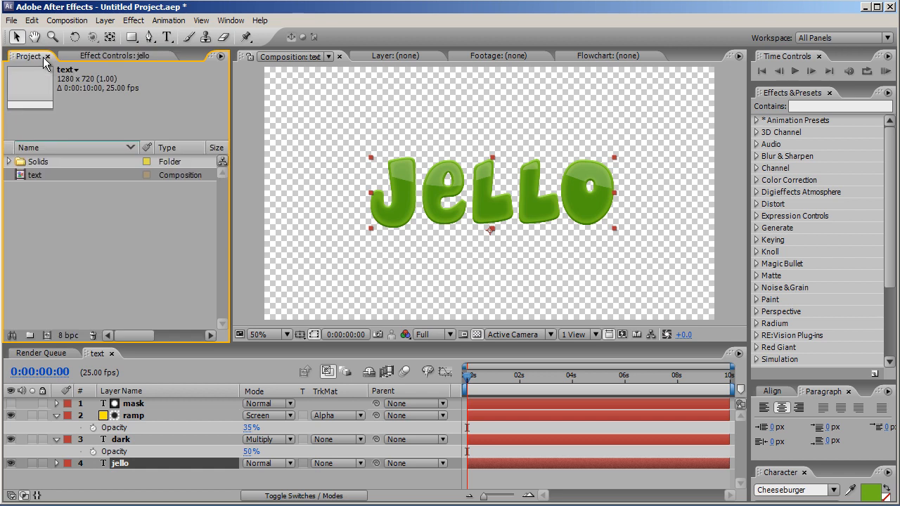
{"action": "left_click", "coordinate": [47, 337]}
{"action": "type", "text": "animation"}
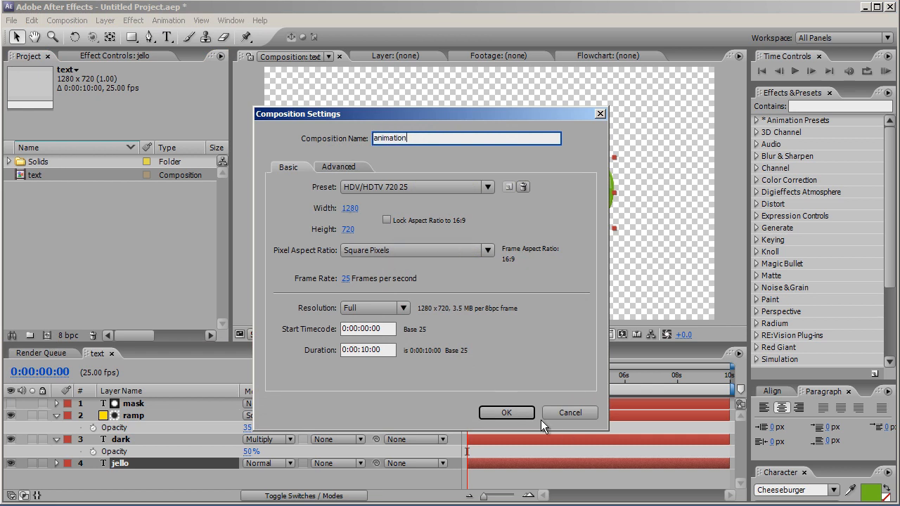
{"action": "left_click", "coordinate": [518, 414]}
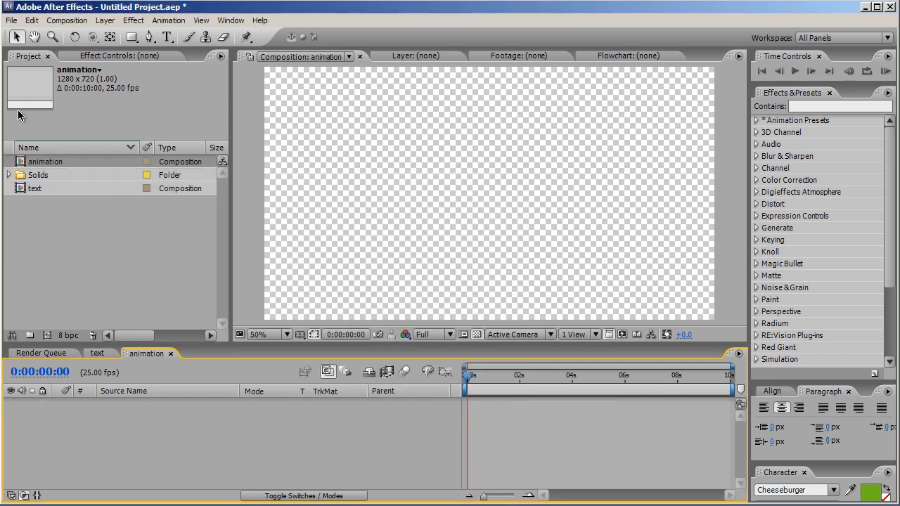
{"action": "left_click_drag", "start_coordinate": [39, 196], "coordinate": [87, 421]}
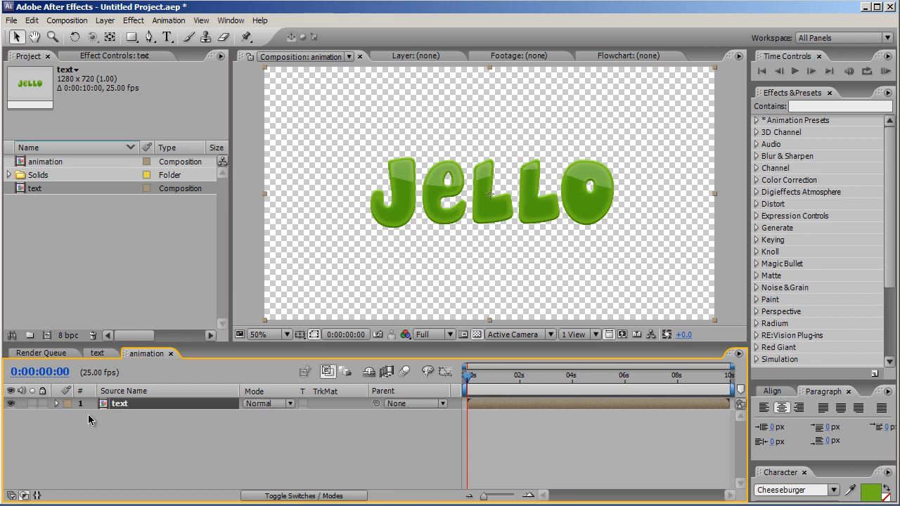
Create a new yellow 1280 × 720 solid layer in the animation composition
{"action": "left_click", "coordinate": [105, 20]}
{"action": "mouse_move", "coordinate": [113, 37]}
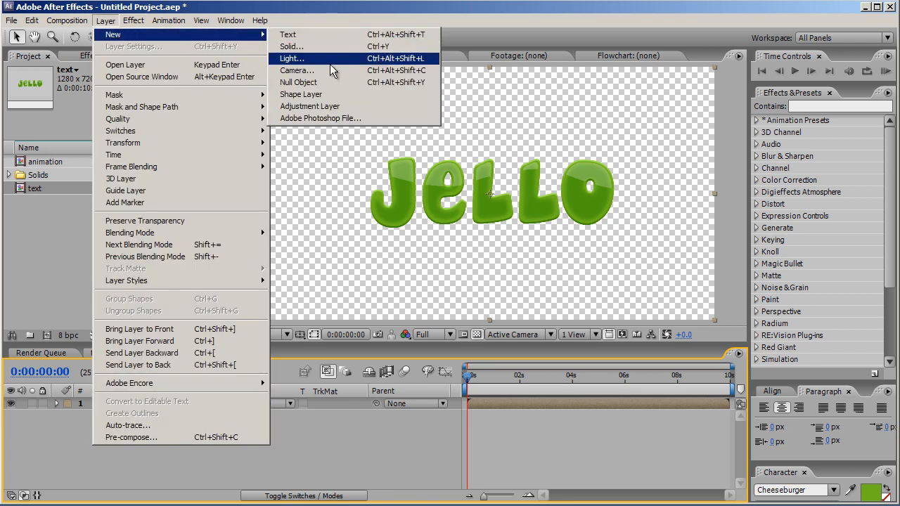
{"action": "left_click", "coordinate": [336, 54]}
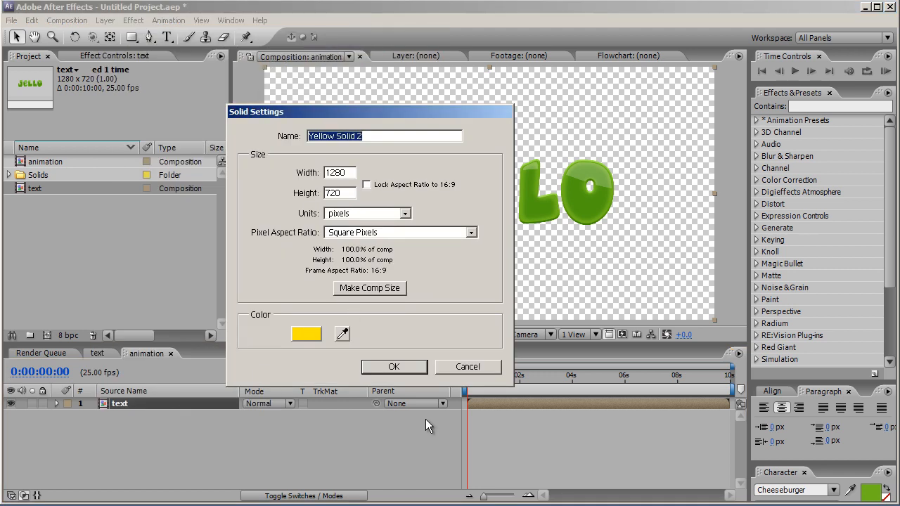
{"action": "left_click", "coordinate": [410, 375]}
Move the yellow solid below the text layer and rename it "background"
{"action": "left_click_drag", "start_coordinate": [197, 403], "coordinate": [145, 431]}
{"action": "key", "text": "Return"}
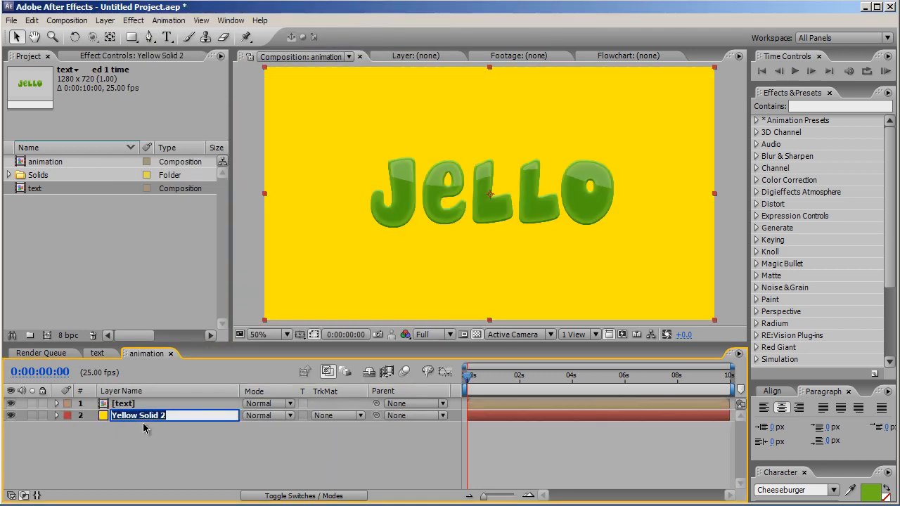
{"action": "type", "text": "background"}
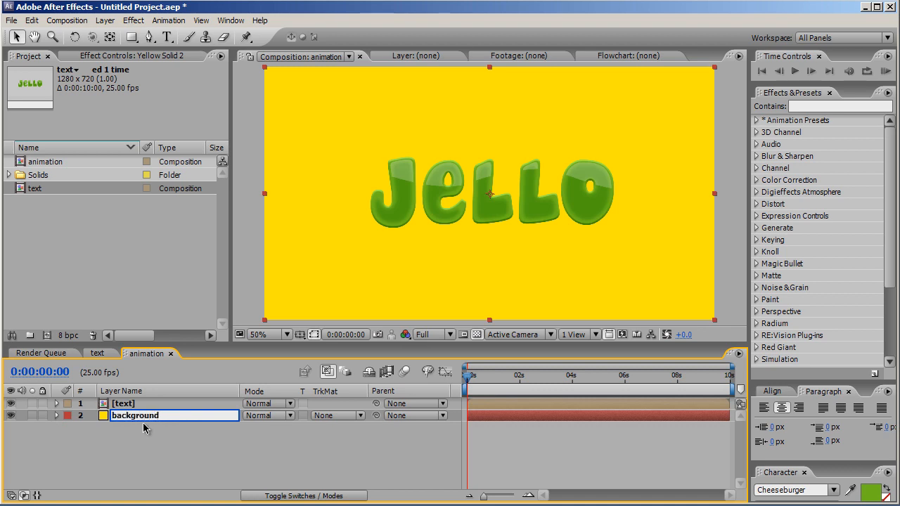
{"action": "key", "text": "Return"}
Apply a Ramp gradient effect to the background layer
{"action": "left_click", "coordinate": [181, 417]}
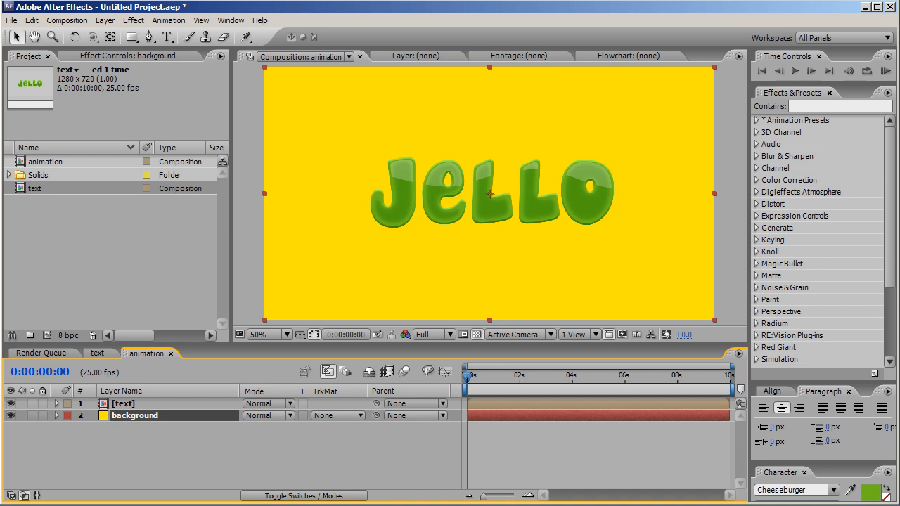
{"action": "left_click", "coordinate": [134, 21]}
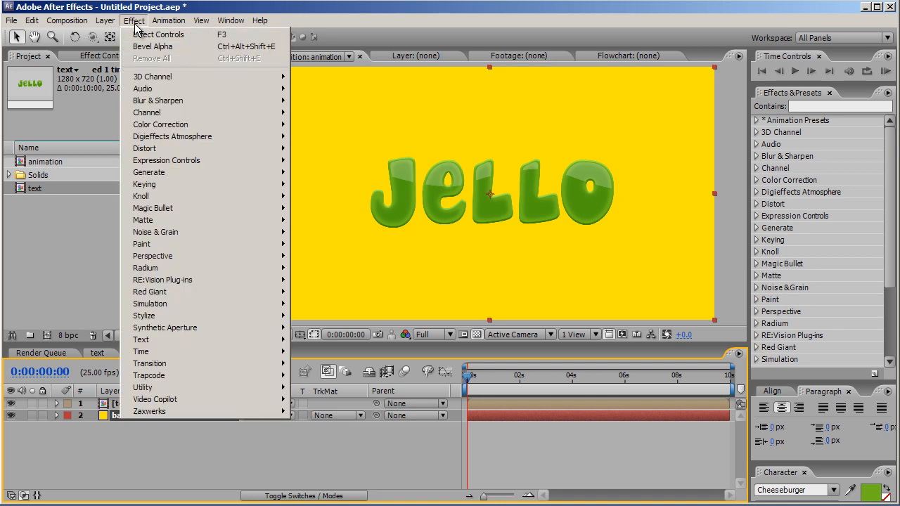
{"action": "mouse_move", "coordinate": [250, 173]}
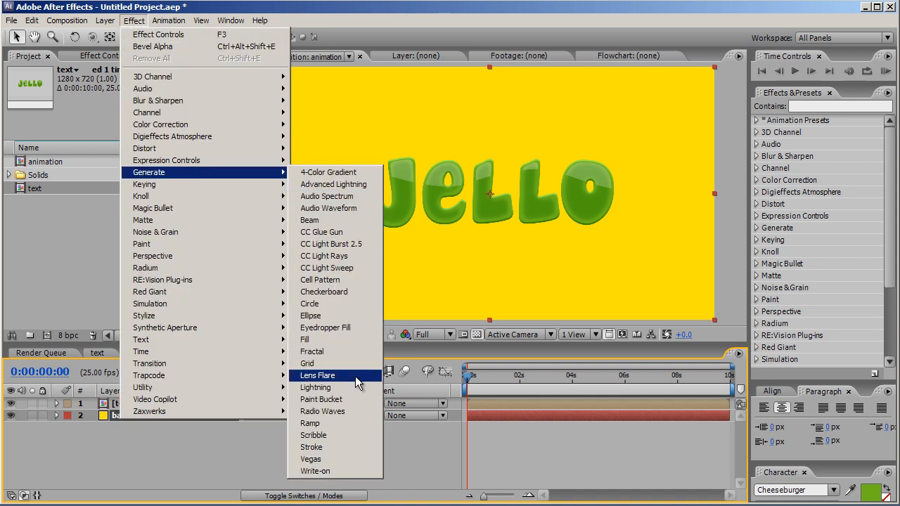
{"action": "left_click", "coordinate": [356, 422]}
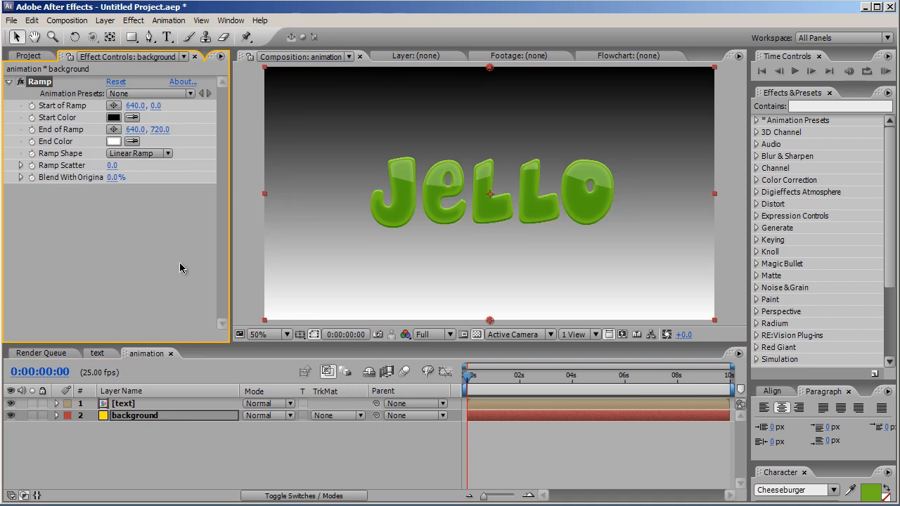
Set the ramp's Start Color to yellow FCFF00
{"action": "left_click", "coordinate": [117, 120]}
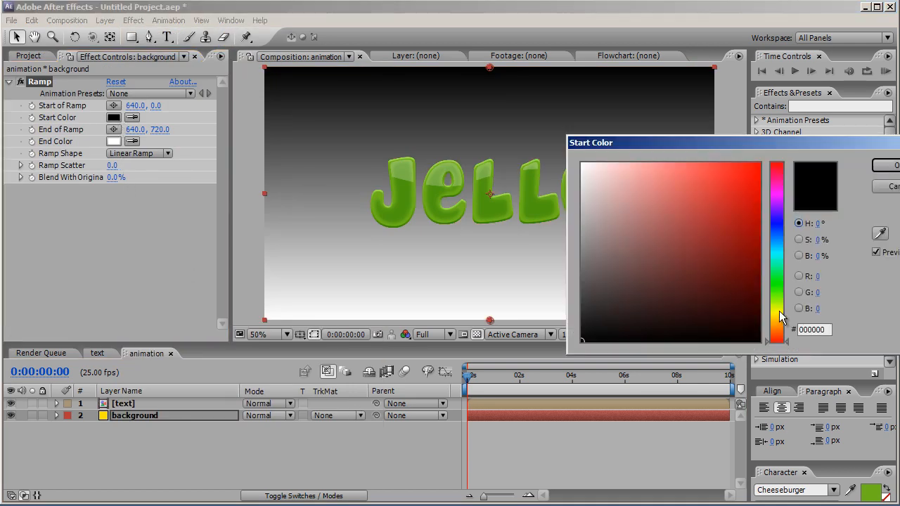
{"action": "left_click", "coordinate": [779, 311]}
{"action": "left_click_drag", "start_coordinate": [751, 185], "coordinate": [769, 161]}
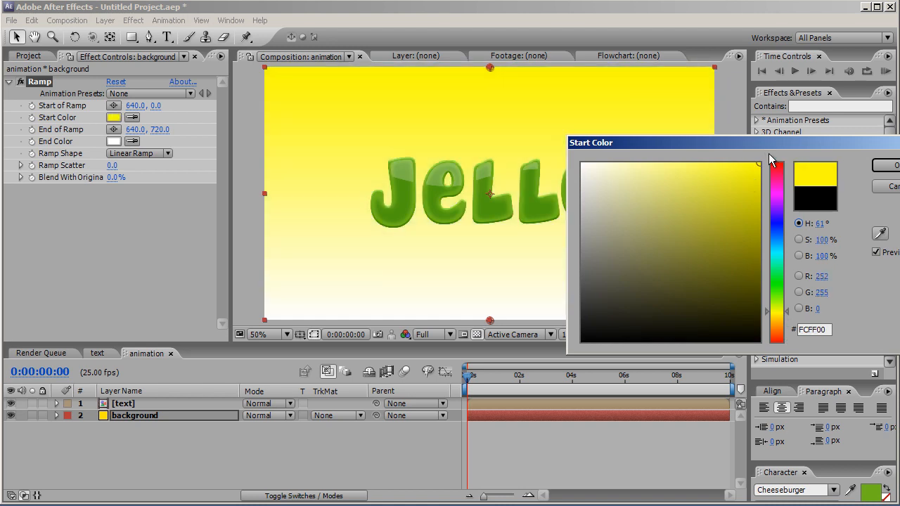
{"action": "left_click", "coordinate": [888, 165]}
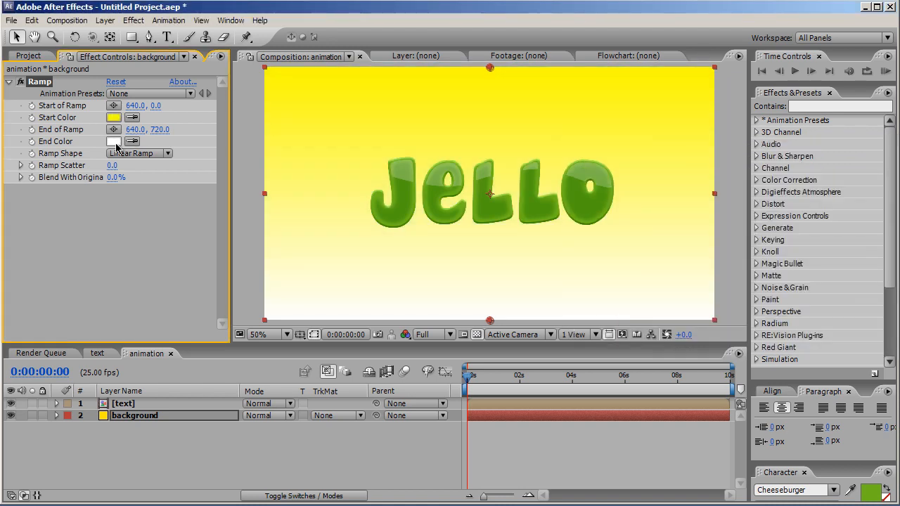
Set the ramp's End Color to orange FF9C00 and change Ramp Shape to Radial Ramp
{"action": "left_click", "coordinate": [114, 142]}
{"action": "left_click_drag", "start_coordinate": [788, 339], "coordinate": [789, 323]}
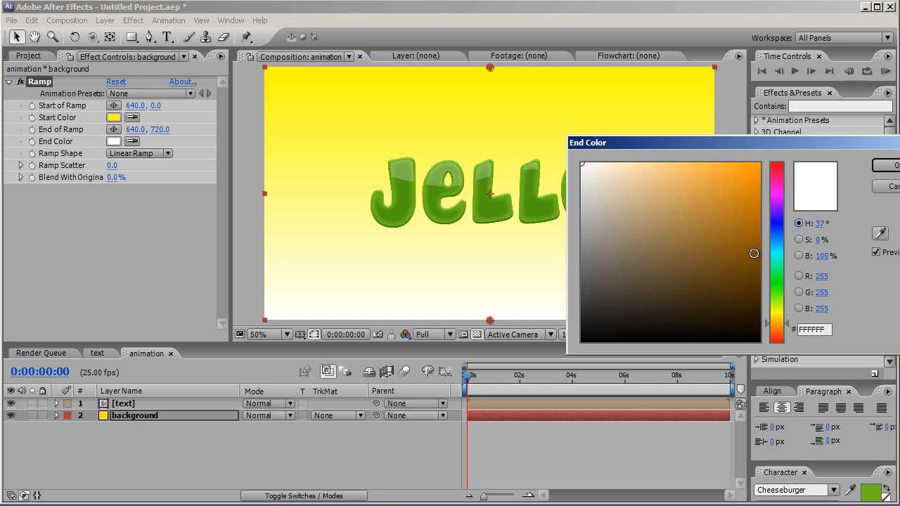
{"action": "left_click_drag", "start_coordinate": [755, 178], "coordinate": [761, 163]}
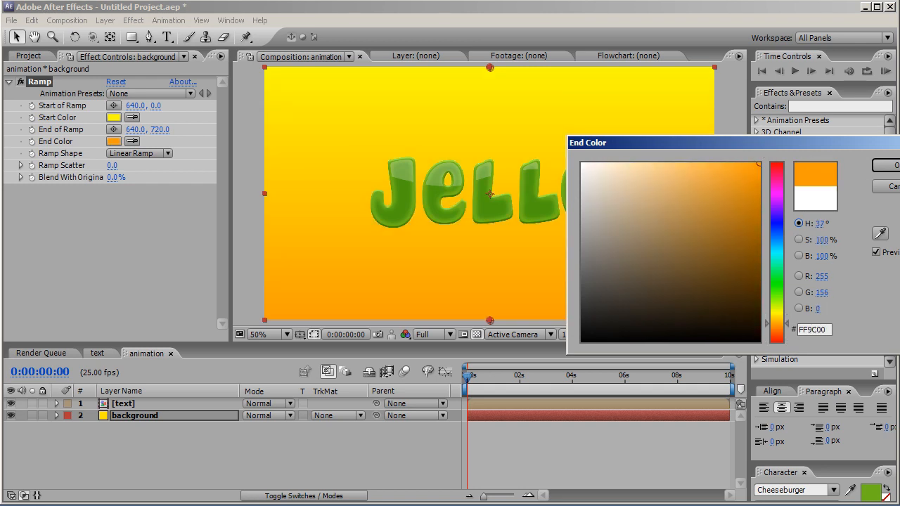
{"action": "left_click", "coordinate": [884, 165]}
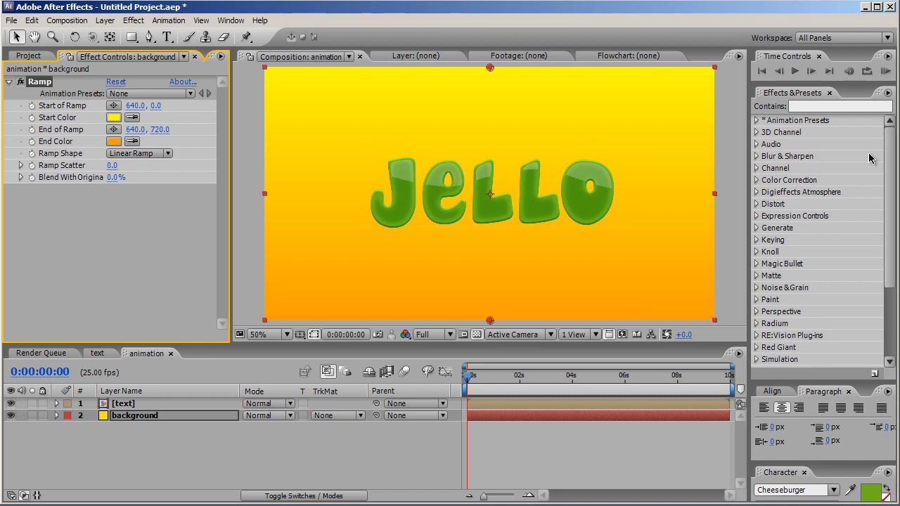
{"action": "left_click", "coordinate": [135, 154]}
{"action": "left_click", "coordinate": [138, 169]}
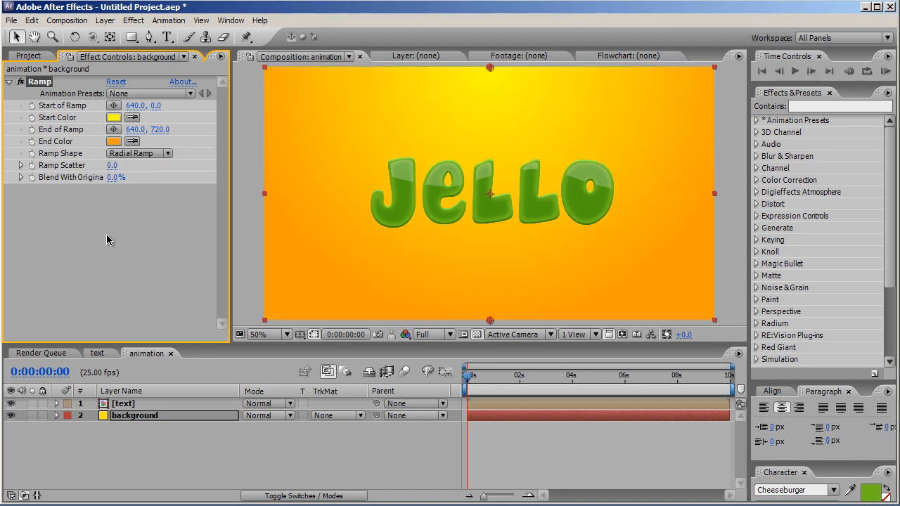
Apply a Drop Shadow effect to the text layer
{"action": "left_click", "coordinate": [159, 403]}
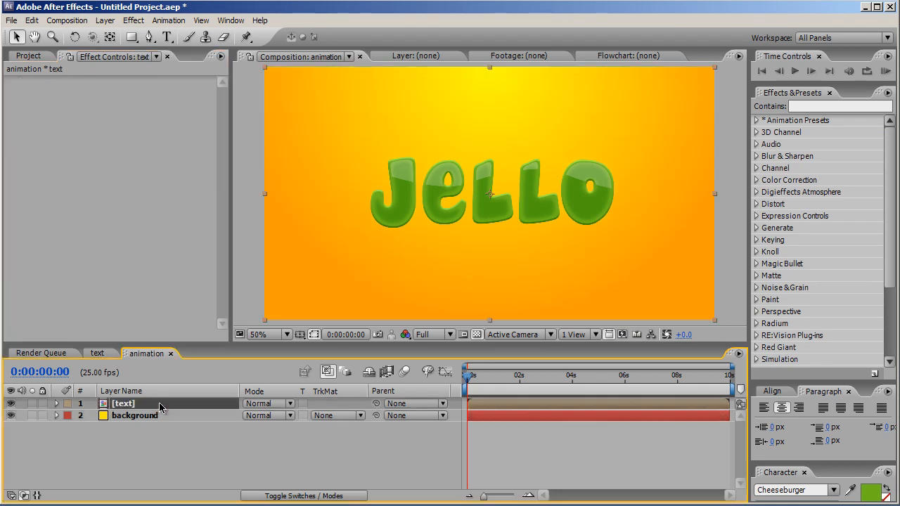
{"action": "left_click", "coordinate": [134, 21]}
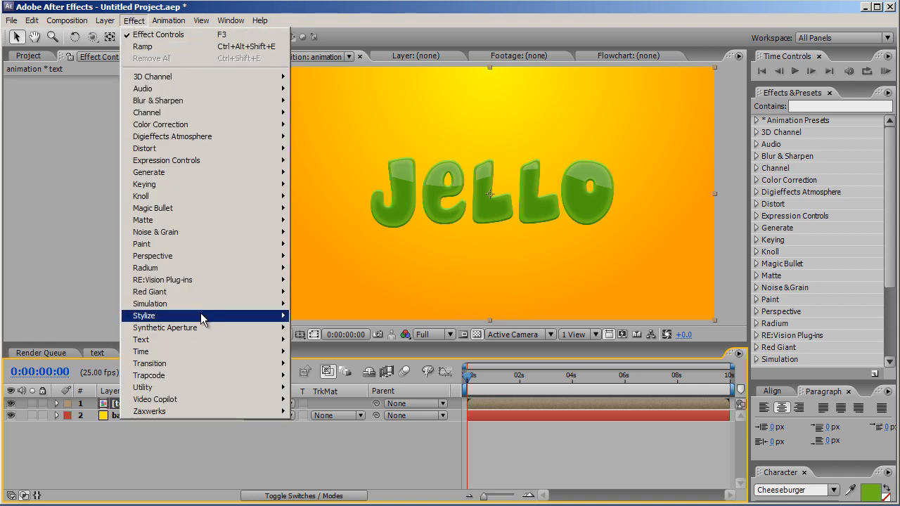
{"action": "mouse_move", "coordinate": [213, 257]}
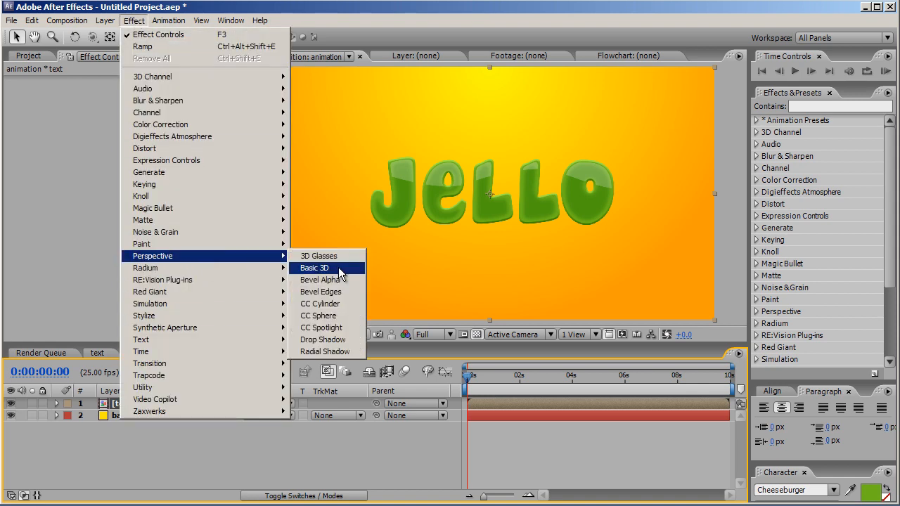
{"action": "left_click", "coordinate": [337, 341]}
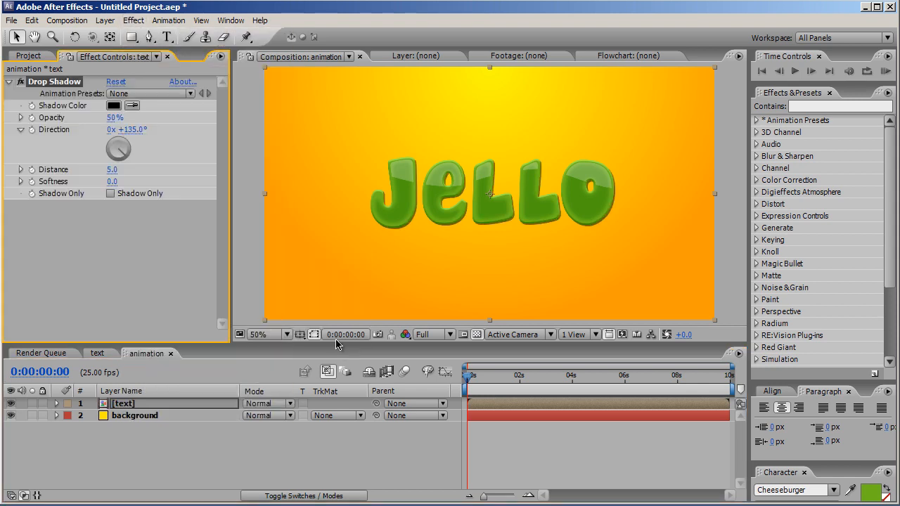
Set the drop shadow's Distance to 40 and Direction to 180°
{"action": "left_click", "coordinate": [113, 171]}
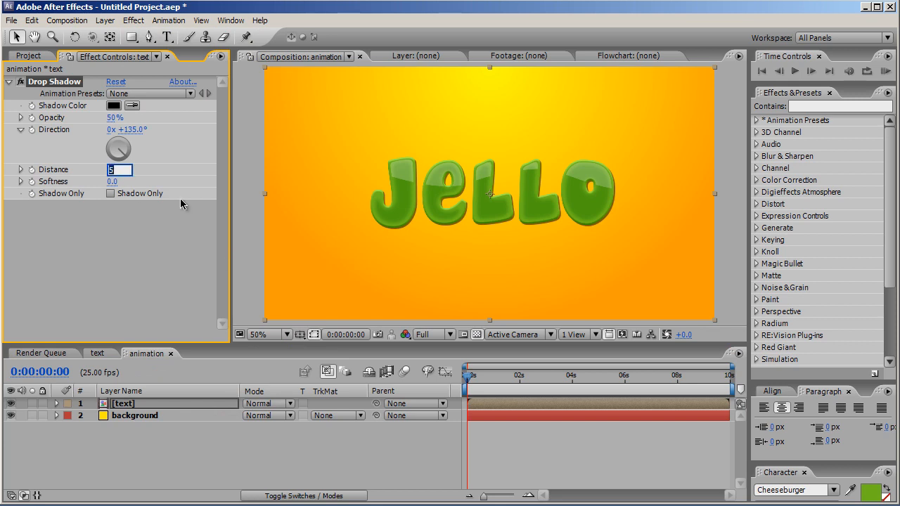
{"action": "type", "text": "40"}
{"action": "key", "text": "Return"}
{"action": "left_click", "coordinate": [132, 130]}
{"action": "type", "text": "180"}
{"action": "key", "text": "Return"}
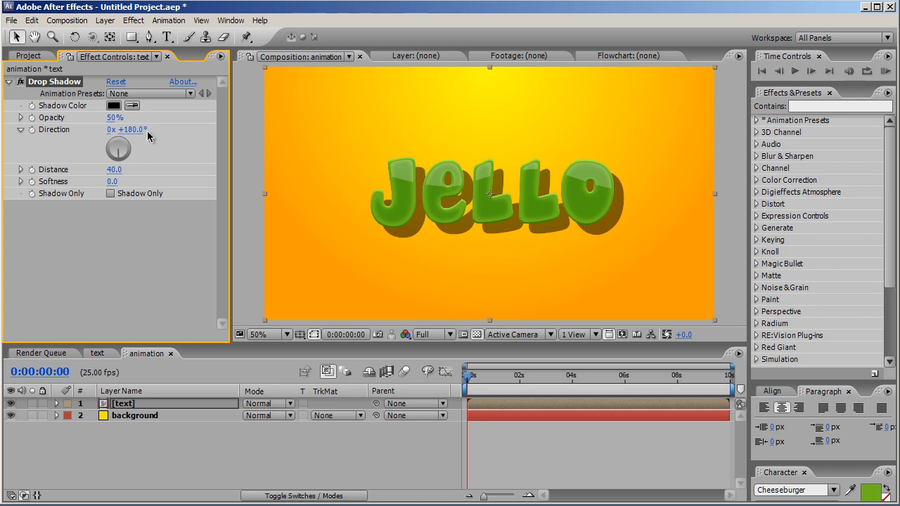
Set the drop shadow's Opacity to 35% and Softness to 61
{"action": "left_click", "coordinate": [116, 120]}
{"action": "left_click_drag", "start_coordinate": [115, 120], "coordinate": [84, 115]}
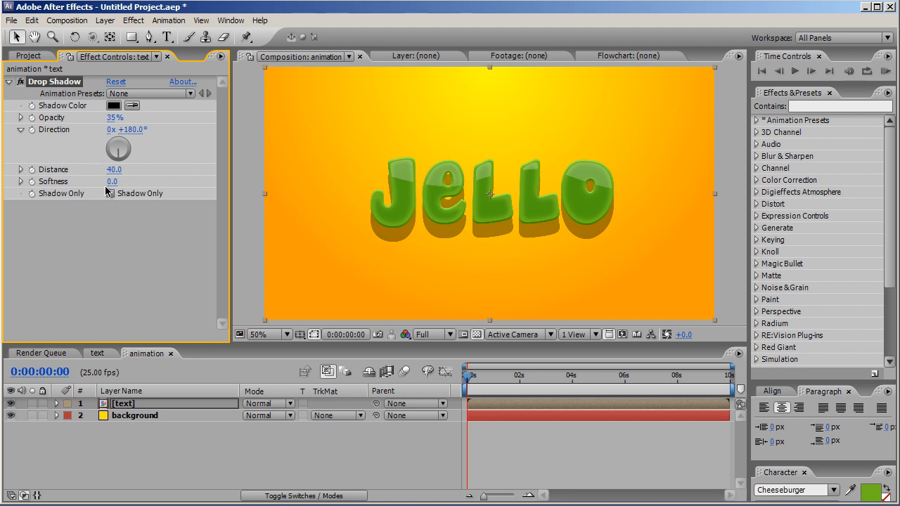
{"action": "left_click_drag", "start_coordinate": [114, 182], "coordinate": [154, 181]}
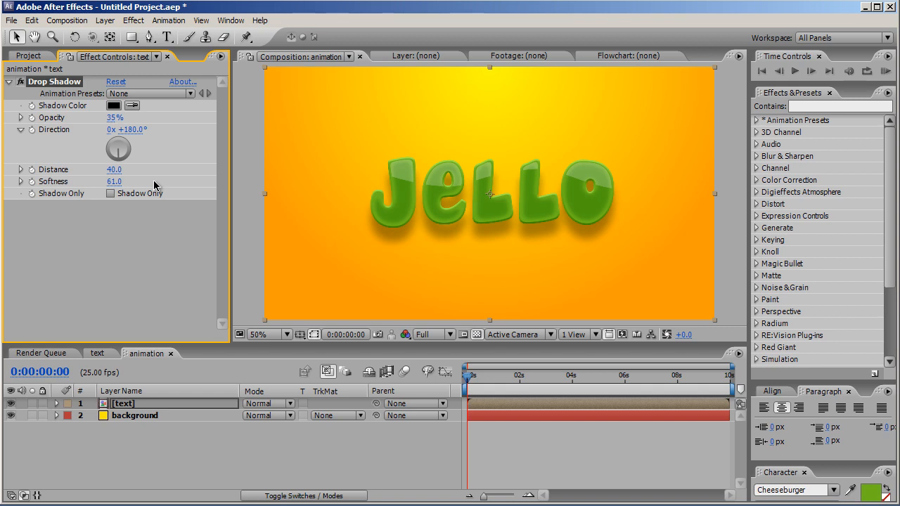
Add a Warp effect to the text layer and set its Warp Style to Wave
{"action": "left_click", "coordinate": [134, 406]}
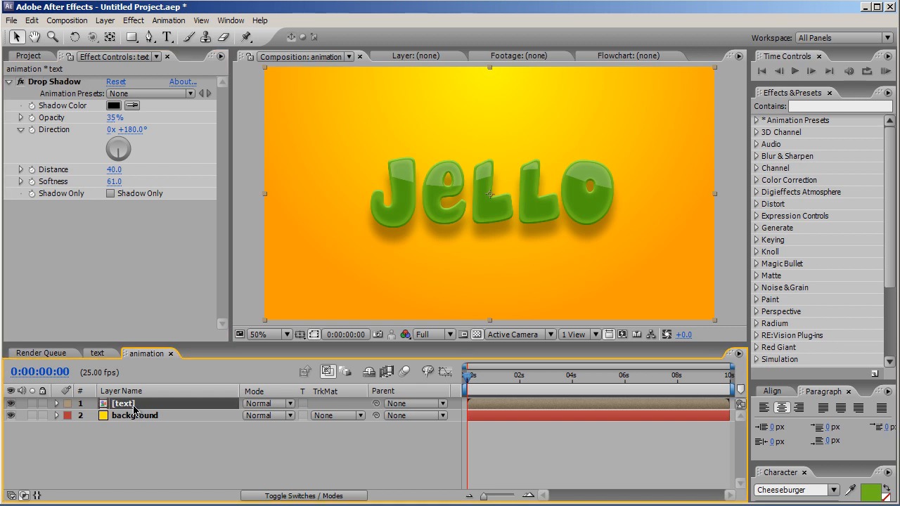
{"action": "left_click", "coordinate": [134, 21]}
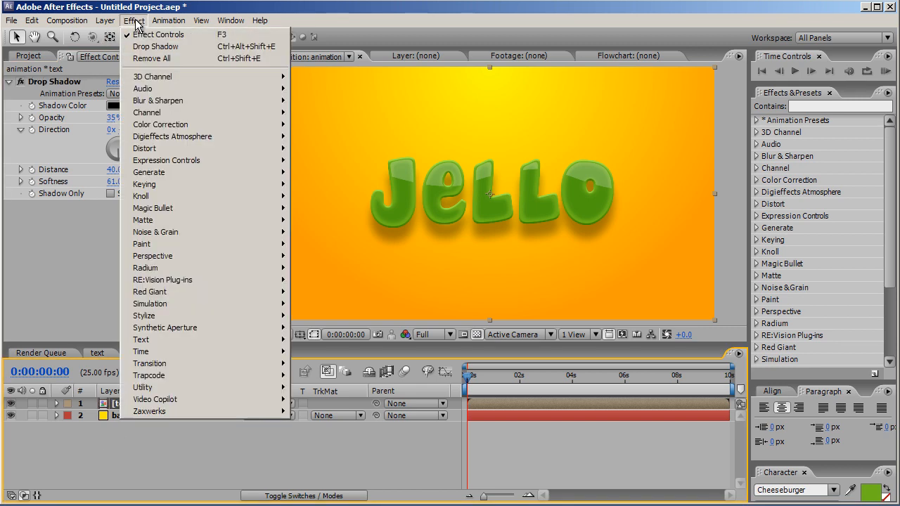
{"action": "mouse_move", "coordinate": [145, 148]}
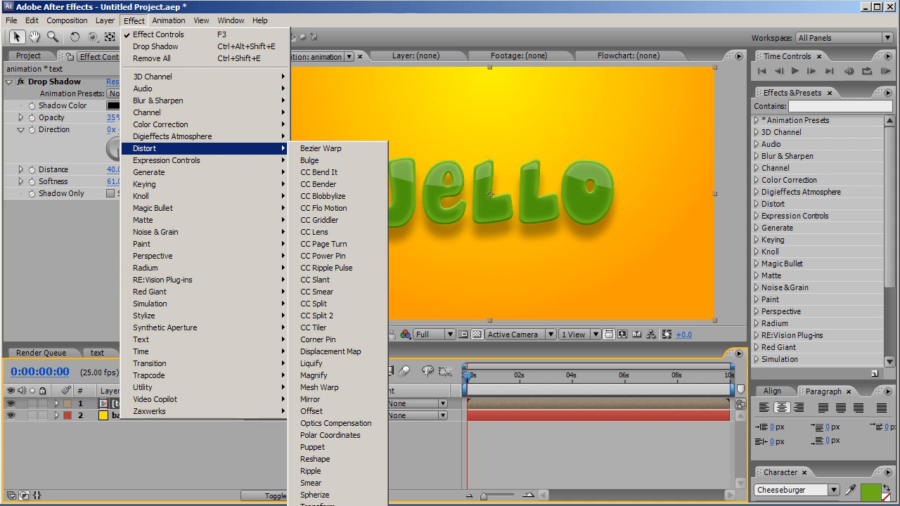
{"action": "left_click", "coordinate": [310, 505]}
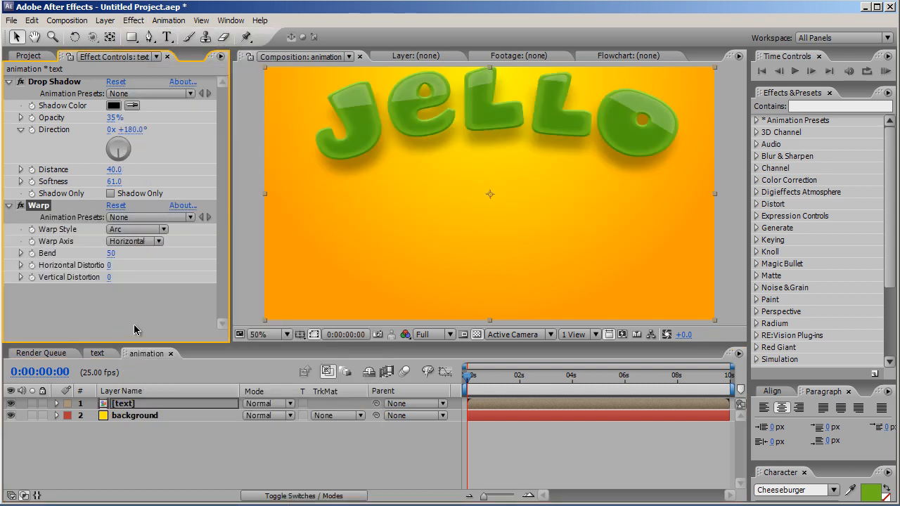
{"action": "left_click", "coordinate": [137, 231]}
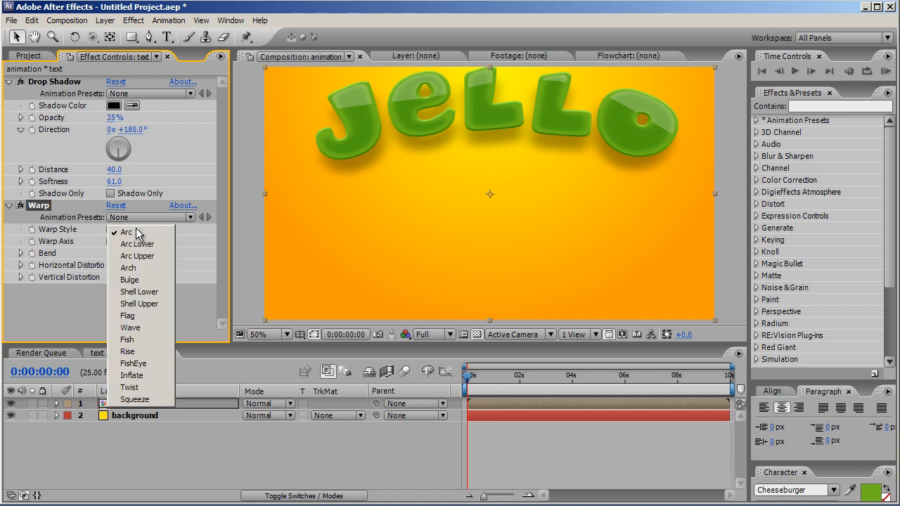
{"action": "left_click", "coordinate": [135, 327]}
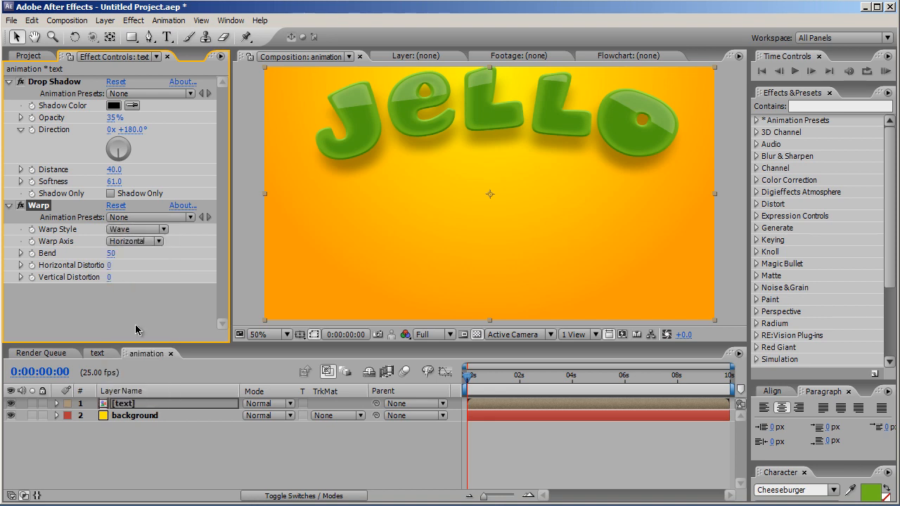
Set the Warp's Bend to 0 and both Horizontal and Vertical Distortion to 100
{"action": "left_click", "coordinate": [111, 253]}
{"action": "type", "text": "0"}
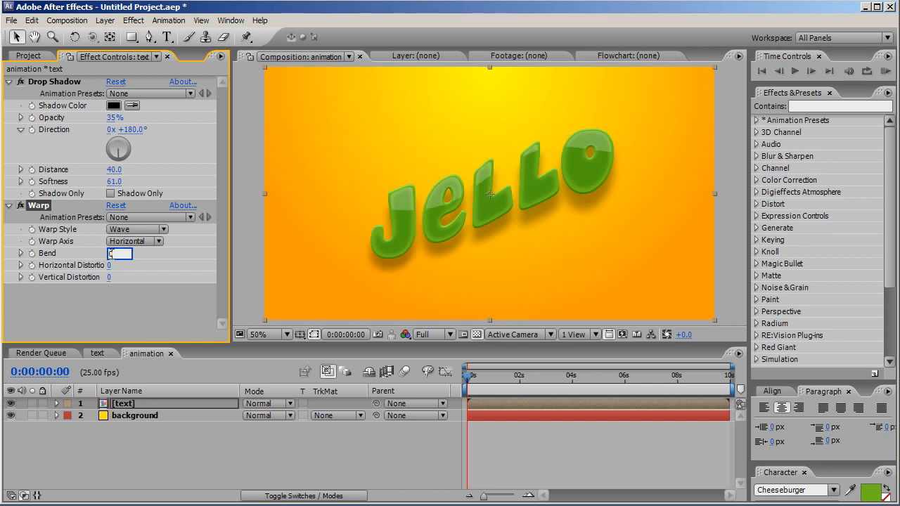
{"action": "key", "text": "Return"}
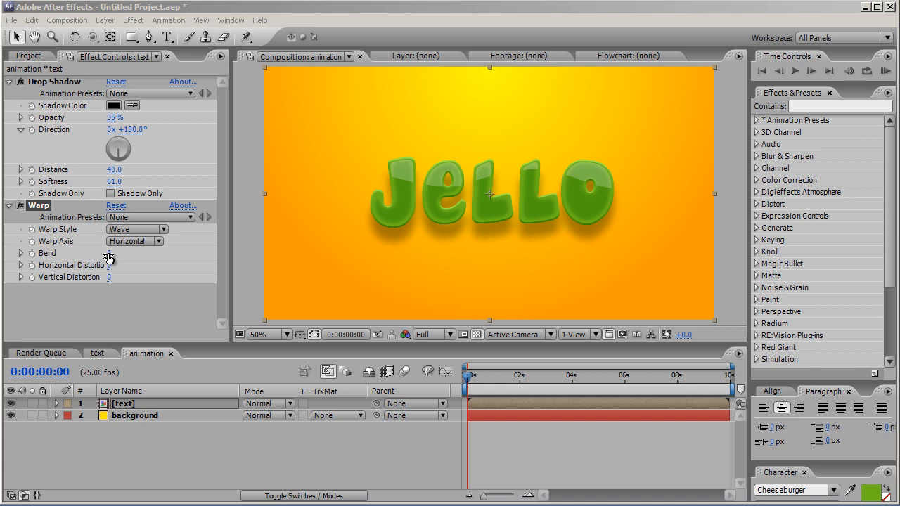
{"action": "left_click", "coordinate": [109, 265]}
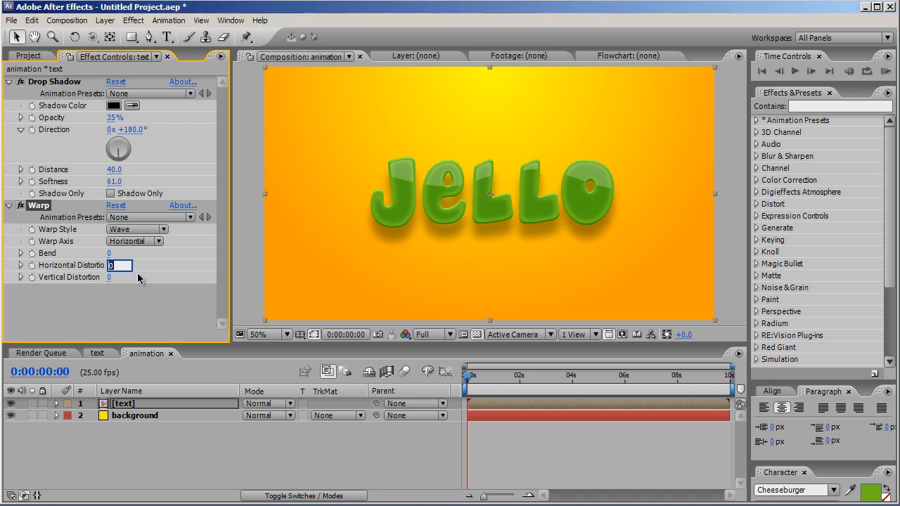
{"action": "type", "text": "100"}
{"action": "left_click", "coordinate": [110, 278]}
{"action": "type", "text": "100"}
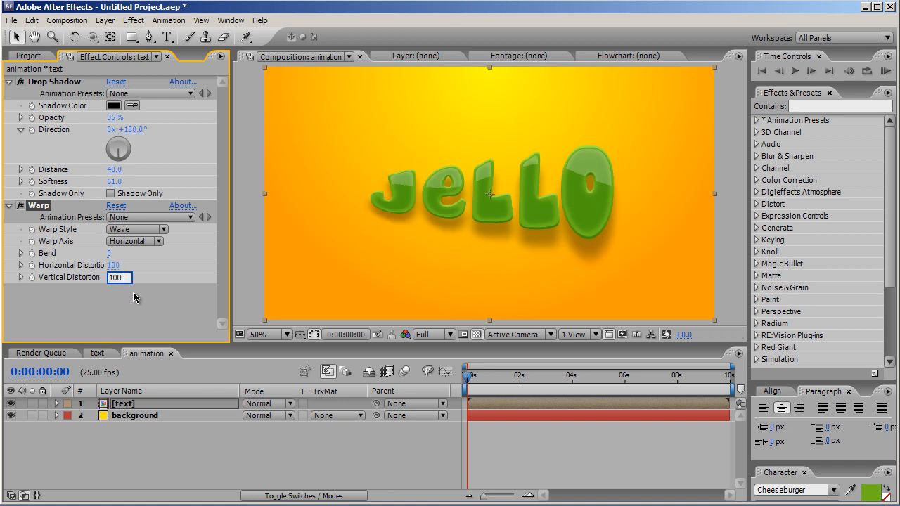
{"action": "key", "text": "Return"}
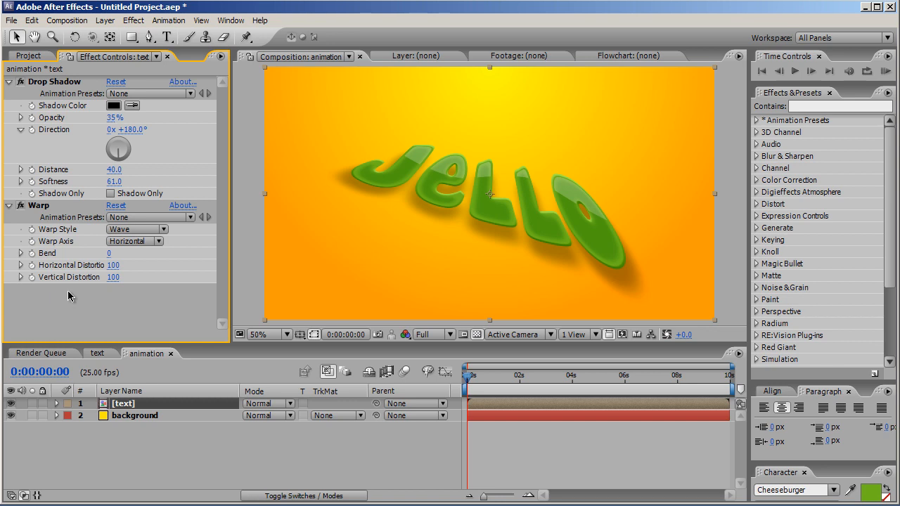
Add an expression to Horizontal Distortion starting with warp=effect("Warp")("Horizontal Distortion"); via the pick whip
{"action": "left_click", "coordinate": [32, 268], "text": "alt"}
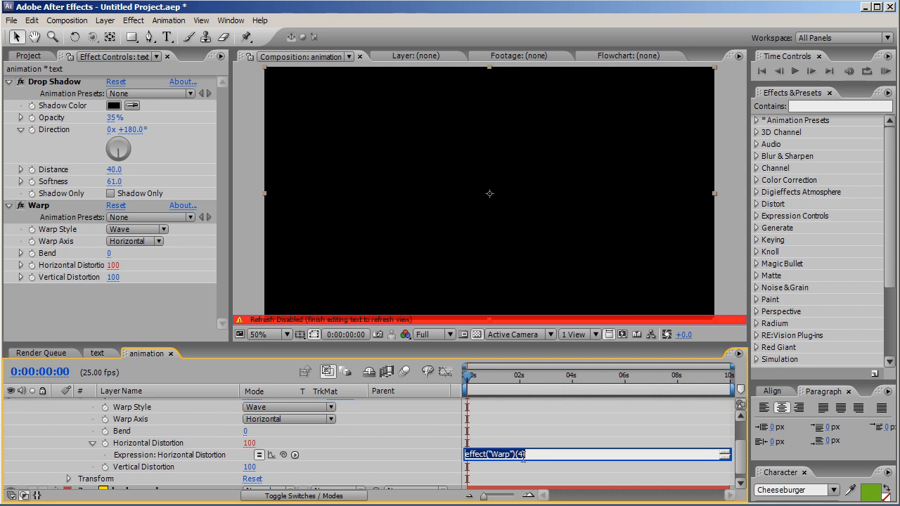
{"action": "left_click_drag", "start_coordinate": [536, 460], "coordinate": [538, 487]}
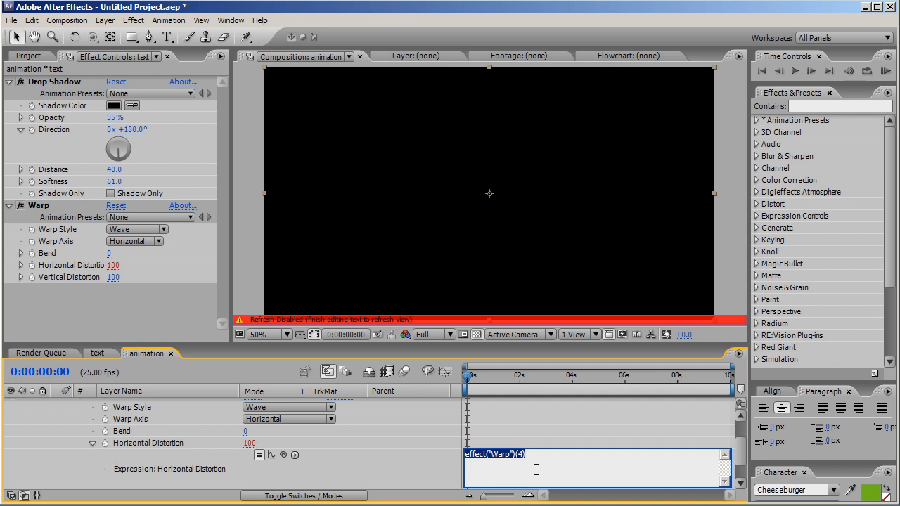
{"action": "type", "text": "warp"}
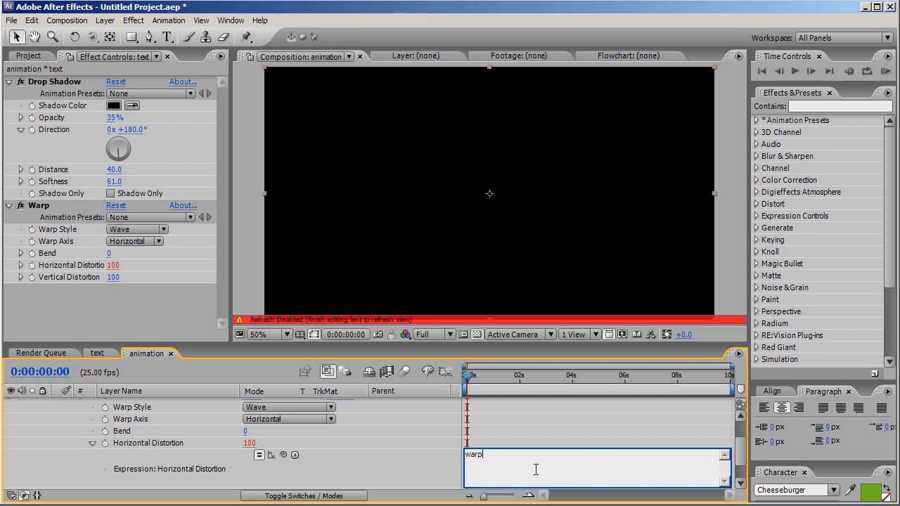
{"action": "type", "text": "="}
{"action": "left_click_drag", "start_coordinate": [283, 455], "coordinate": [164, 449]}
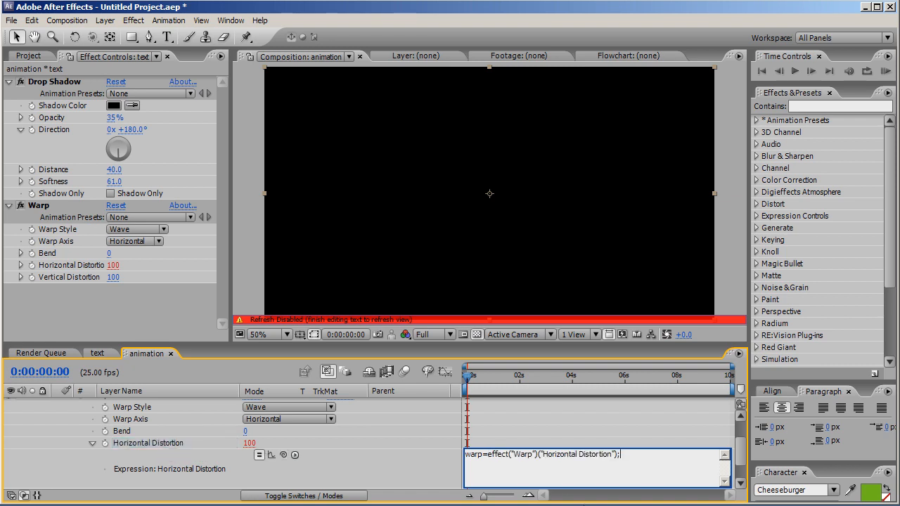
{"action": "key", "text": "Return"}
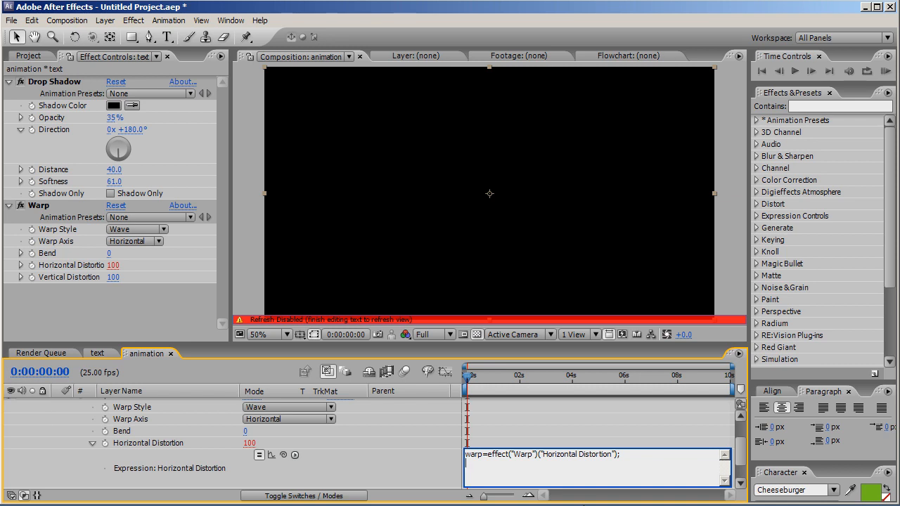
Continue the Horizontal Distortion expression with the lines decay=.9; and end=0;
{"action": "type", "text": "decay"}
{"action": "type", "text": "."}
{"action": "type", "text": "9"}
{"action": "type", "text": "; "}
{"action": "type", "text": "enu"}
{"action": "type", "text": "=0"}
{"action": "type", "text": ";"}
{"action": "key", "text": "Return"}
Add the line duration=thisComp.frameDuration; to the expression
{"action": "type", "text": "duration="}
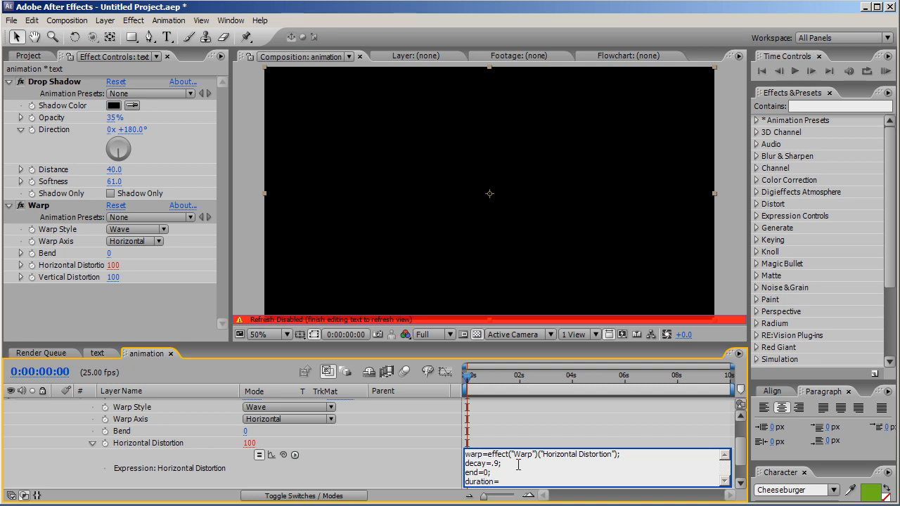
{"action": "type", "text": "thisComp.frameDuration;"}
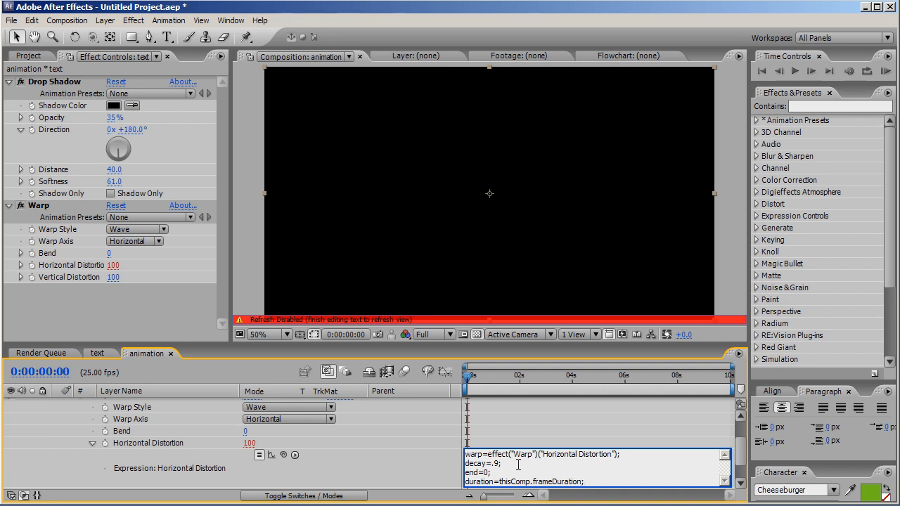
Add the line current=Math.round(time/duration); to the expression
{"action": "key", "text": "Return"}
{"action": "type", "text": "c"}
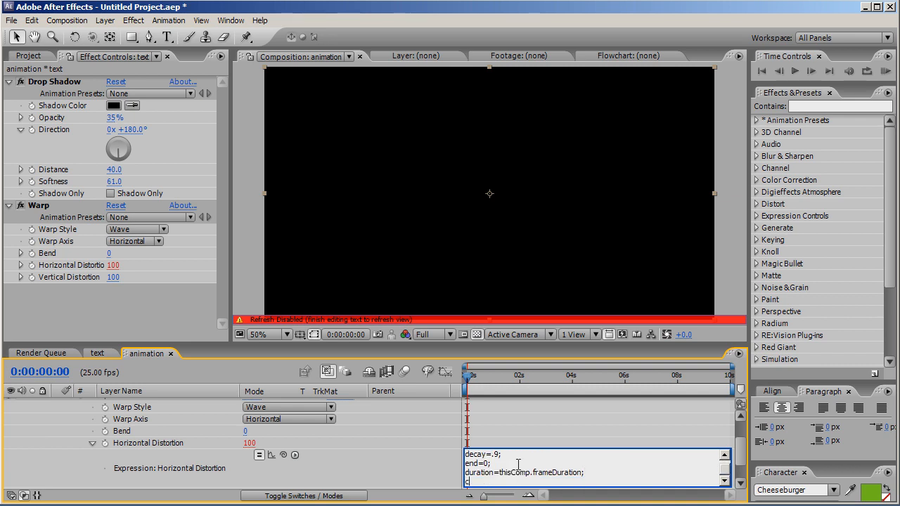
{"action": "type", "text": "urrent=time/duration"}
{"action": "left_click", "coordinate": [496, 481]}
{"action": "type", "text": "Math"}
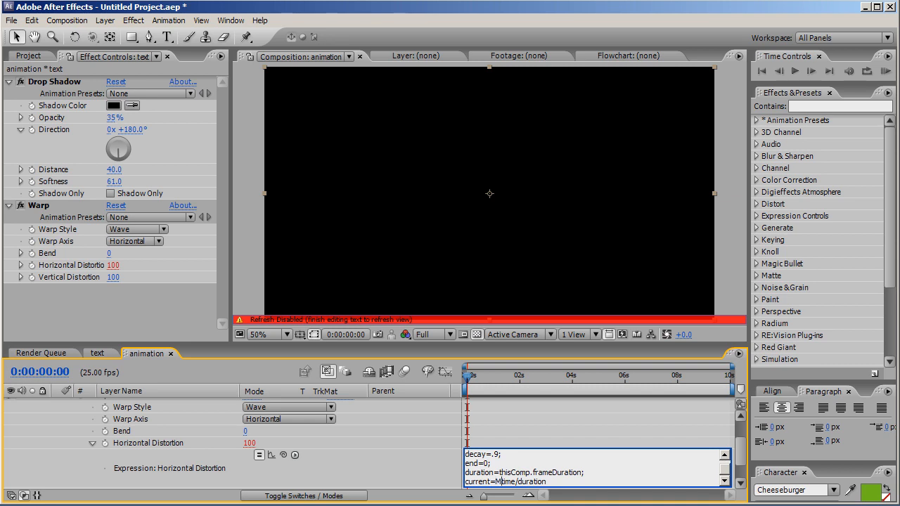
{"action": "type", "text": ".round(time/duration)"}
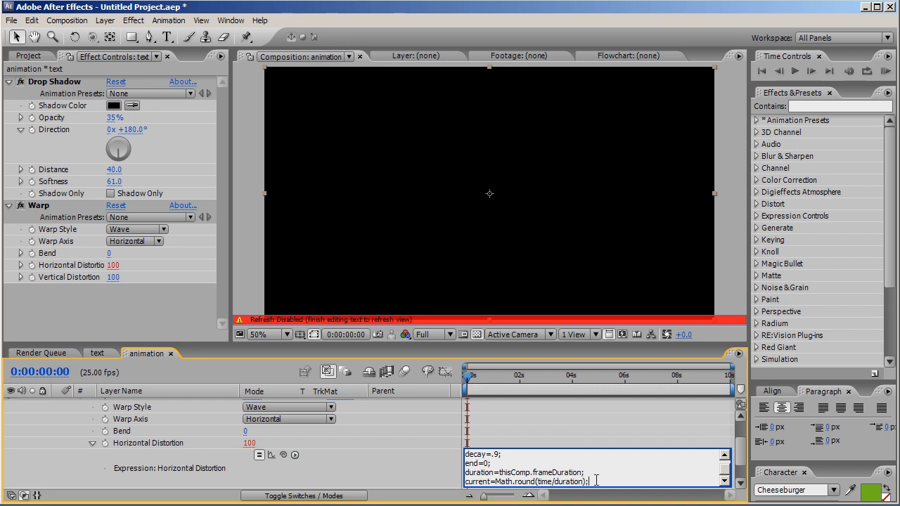
{"action": "type", "text": ";"}
{"action": "key", "text": "Return"}
Add the line amount=0; and start a new line at the end of the expression
{"action": "type", "text": "amount"}
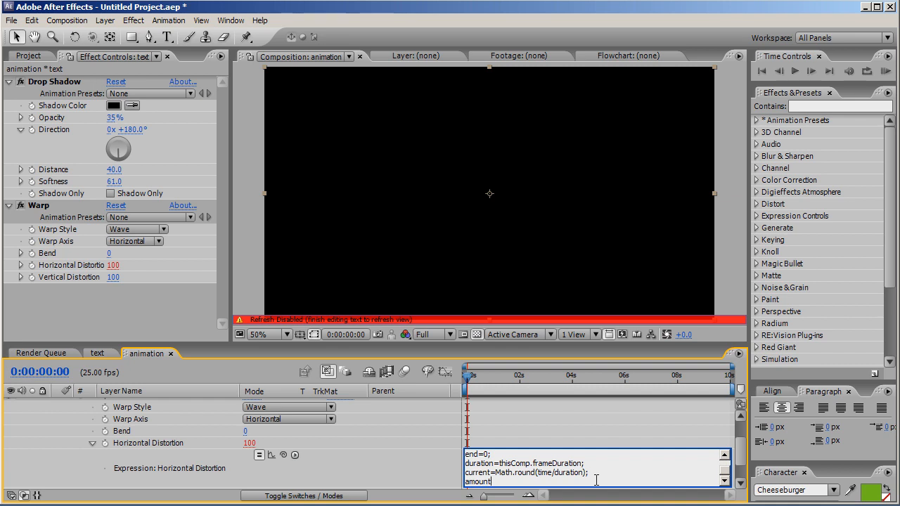
{"action": "type", "text": "=0;"}
{"action": "left_click_drag", "start_coordinate": [467, 344], "coordinate": [471, 252]}
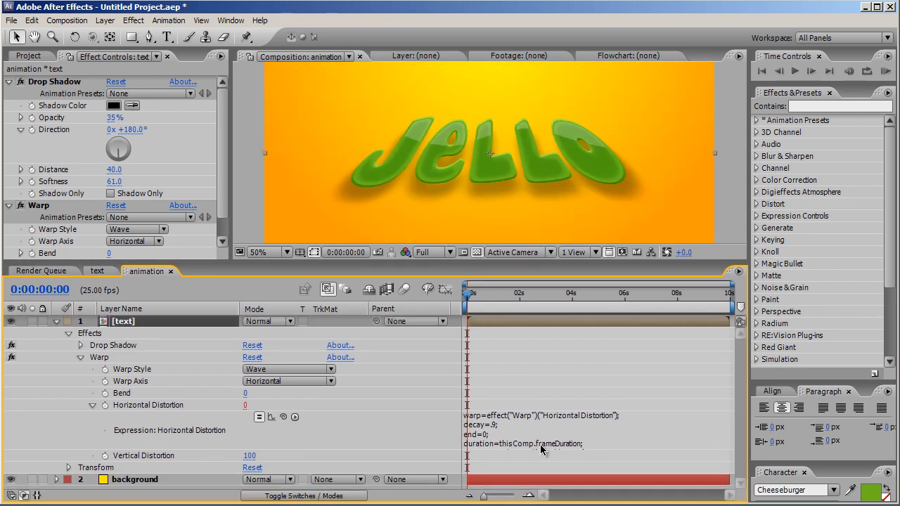
{"action": "left_click", "coordinate": [541, 450]}
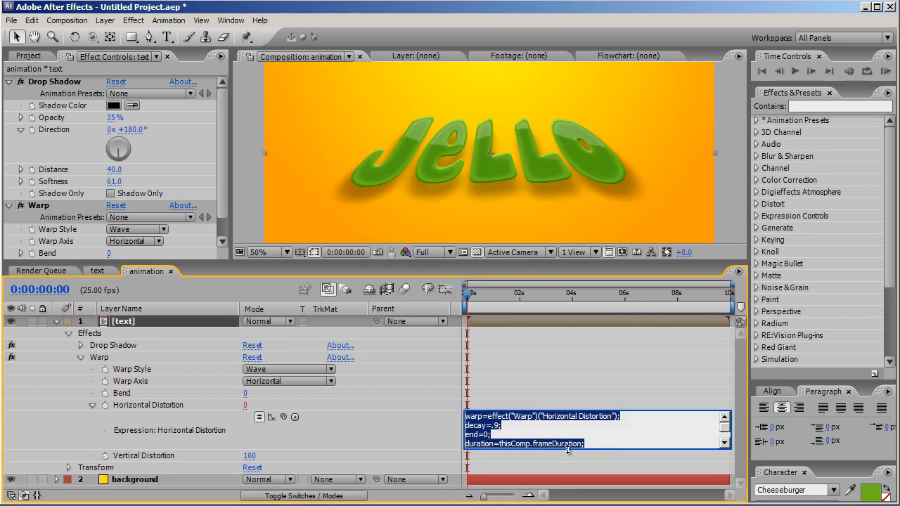
{"action": "left_click_drag", "start_coordinate": [569, 457], "coordinate": [567, 485]}
{"action": "left_click", "coordinate": [538, 467]}
{"action": "key", "text": "Return"}
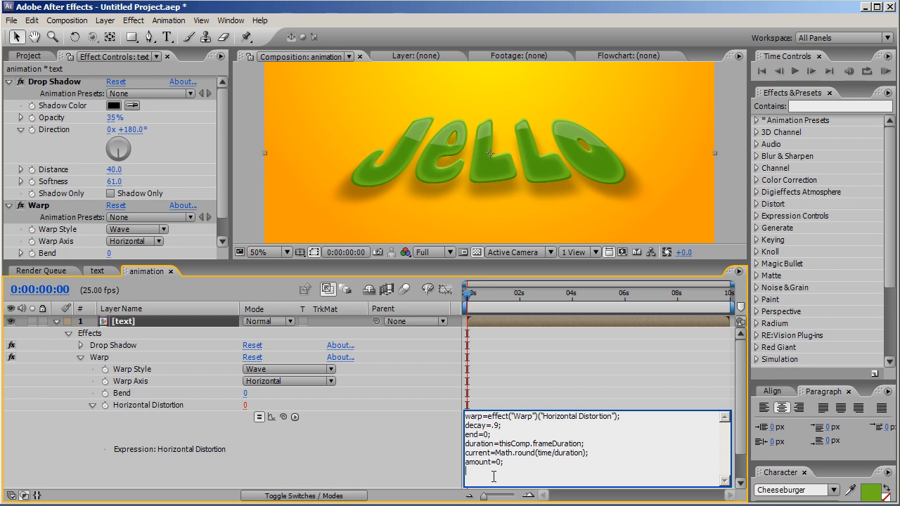
Write the loop header for(f=1;f<=current;f++){ in the expression
{"action": "type", "text": "for"}
{"action": "type", "text": "("}
{"action": "type", "text": "f"}
{"action": "type", "text": "=1"}
{"action": "type", "text": ";"}
{"action": "type", "text": "f<="}
{"action": "type", "text": "curre"}
{"action": "type", "text": "nt"}
{"action": "type", "text": ";"}
{"action": "type", "text": "f"}
{"action": "type", "text": "++"}
{"action": "type", "text": ")"}
{"action": "type", "text": "{"}
Inside the loop, add the line difference=warp-end;
{"action": "type", "text": "di"}
{"action": "type", "text": "fferen"}
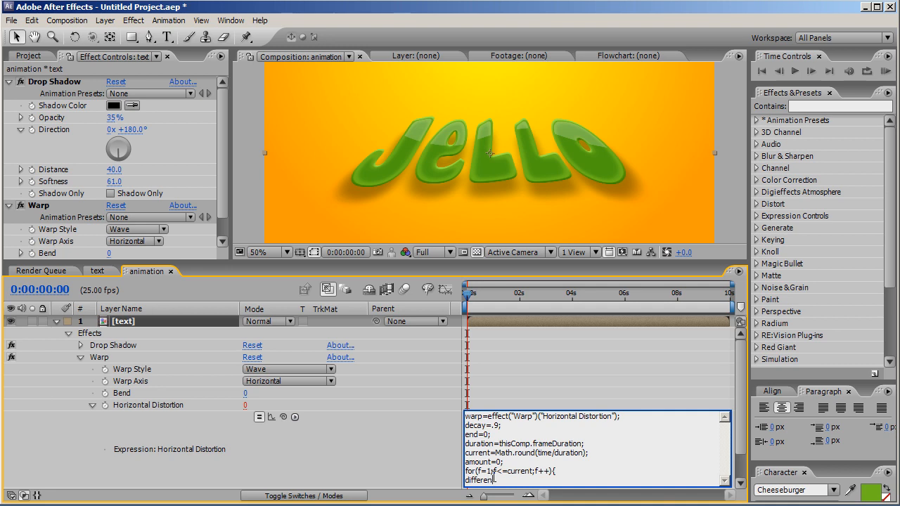
{"action": "type", "text": "ce=warp-end"}
{"action": "type", "text": ";"}
{"action": "key", "text": "Return"}
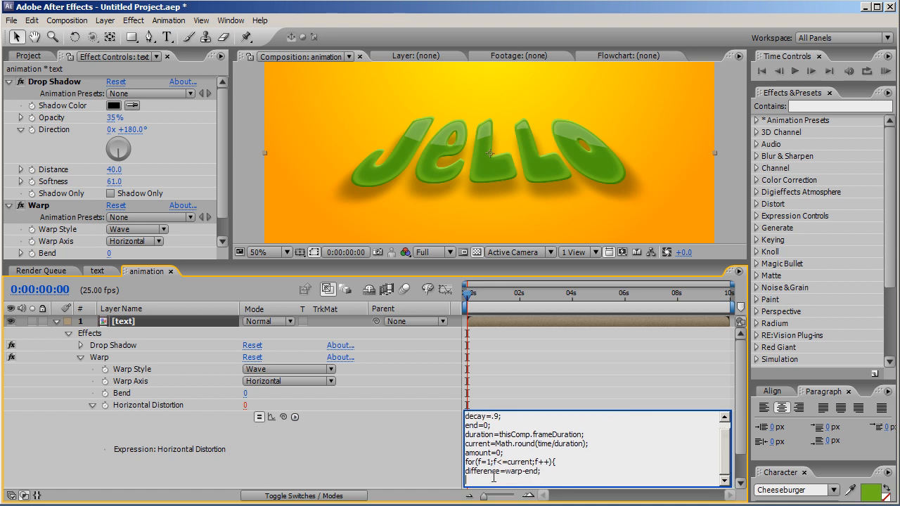
Add the loop line amount=(amount-difference)*decay;
{"action": "type", "text": "amount=(amount-difference"}
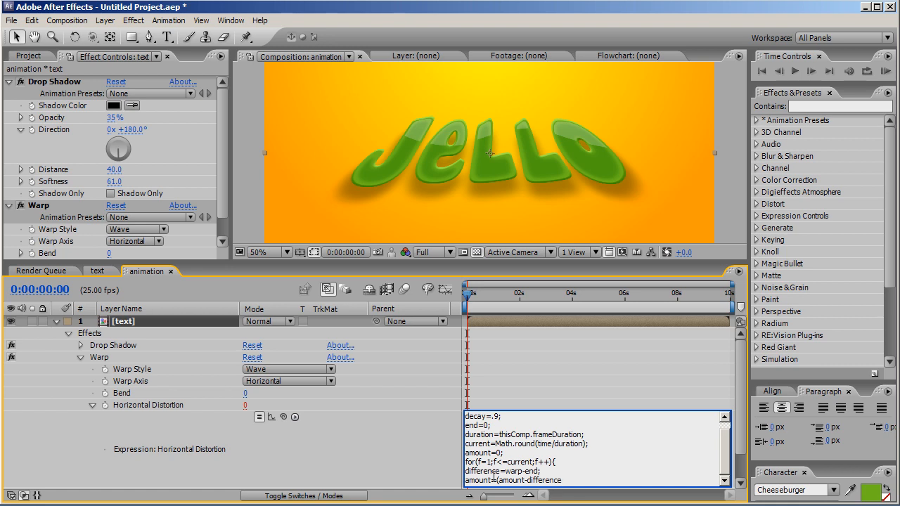
{"action": "type", "text": ")*deca"}
{"action": "type", "text": "y;"}
{"action": "key", "text": "Return"}
Add warp+=amount; and close the loop with a brace
{"action": "type", "text": "warp"}
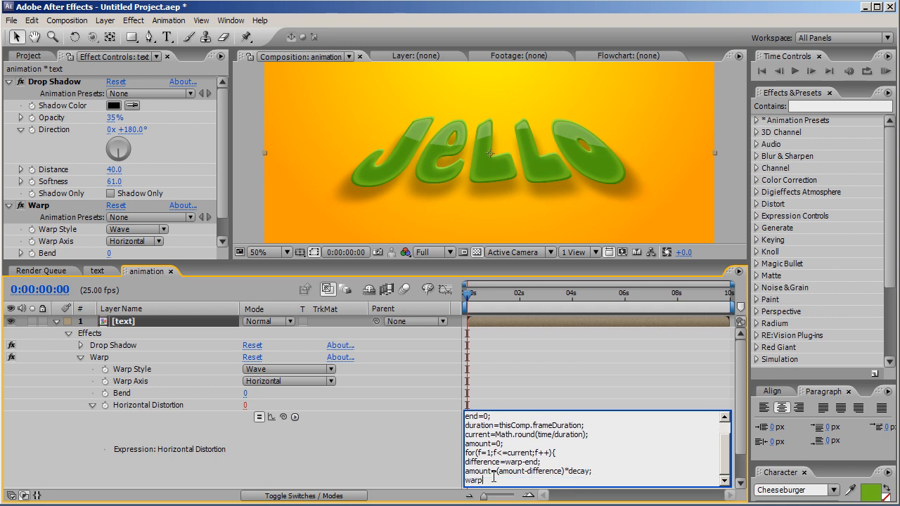
{"action": "type", "text": "+=amount;"}
{"action": "key", "text": "Return"}
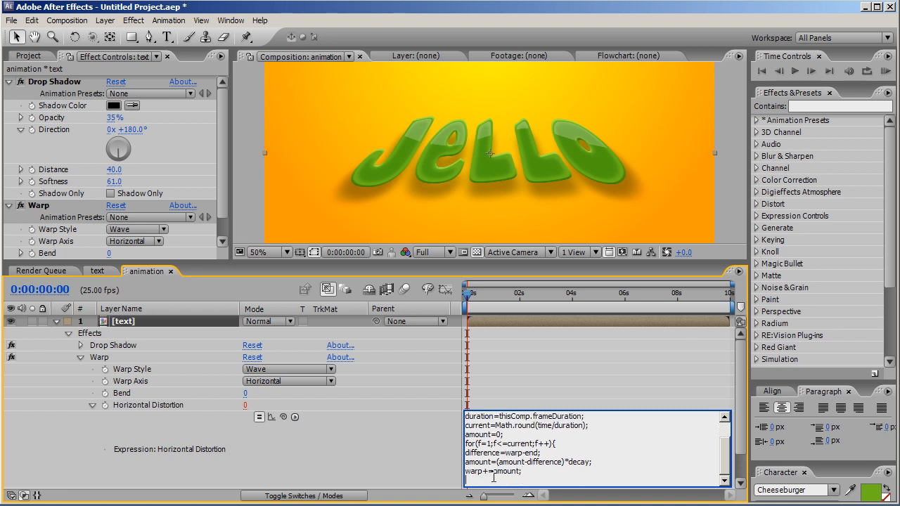
{"action": "type", "text": "}"}
{"action": "key", "text": "Return"}
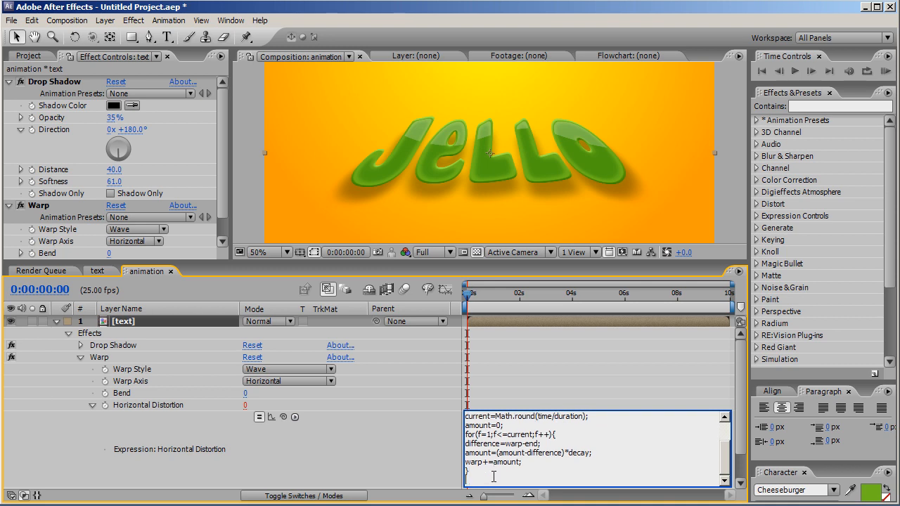
End the expression with a final warp line and apply it to Horizontal Distortion
{"action": "type", "text": "warp"}
{"action": "left_click", "coordinate": [486, 408]}
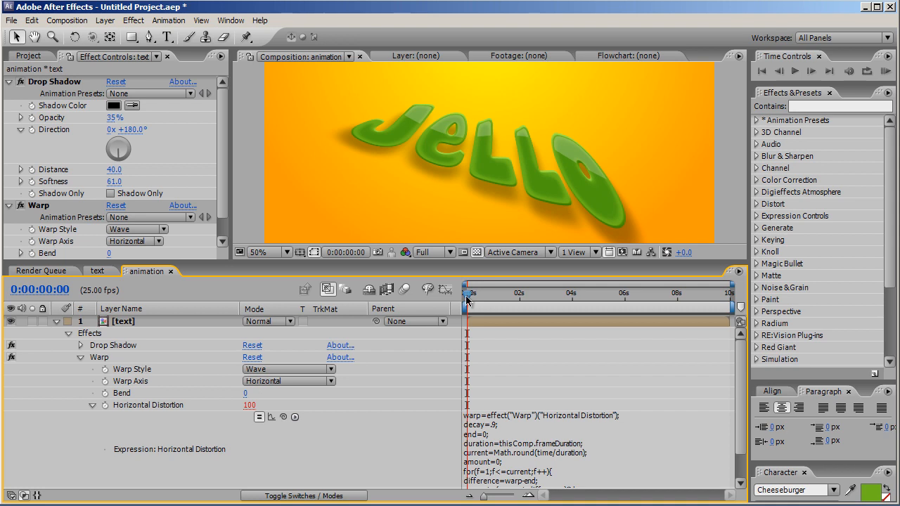
{"action": "mouse_move", "coordinate": [467, 300]}
{"action": "left_mouse_down"}
{"action": "mouse_move", "coordinate": [523, 308]}
{"action": "mouse_move", "coordinate": [468, 304]}
{"action": "left_mouse_up"}
Copy the complete Horizontal Distortion expression
{"action": "left_click", "coordinate": [92, 406]}
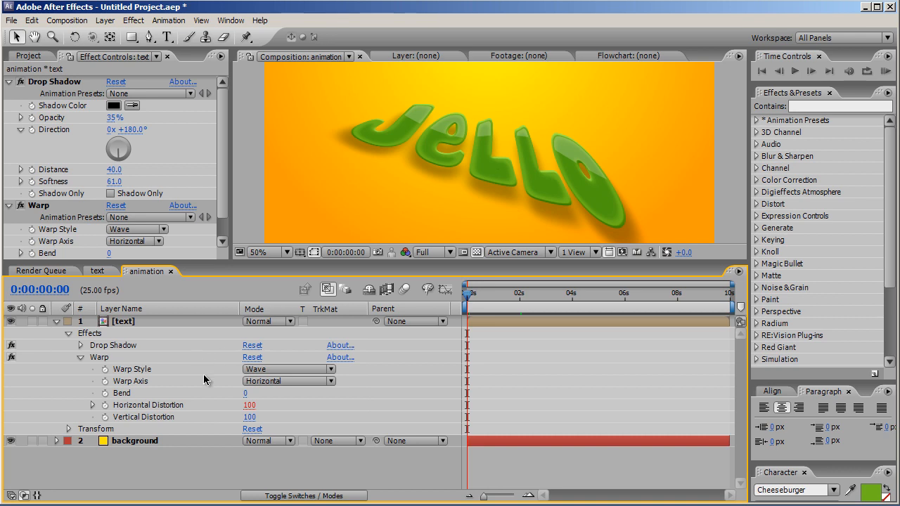
{"action": "left_click", "coordinate": [93, 405]}
{"action": "left_click", "coordinate": [489, 464]}
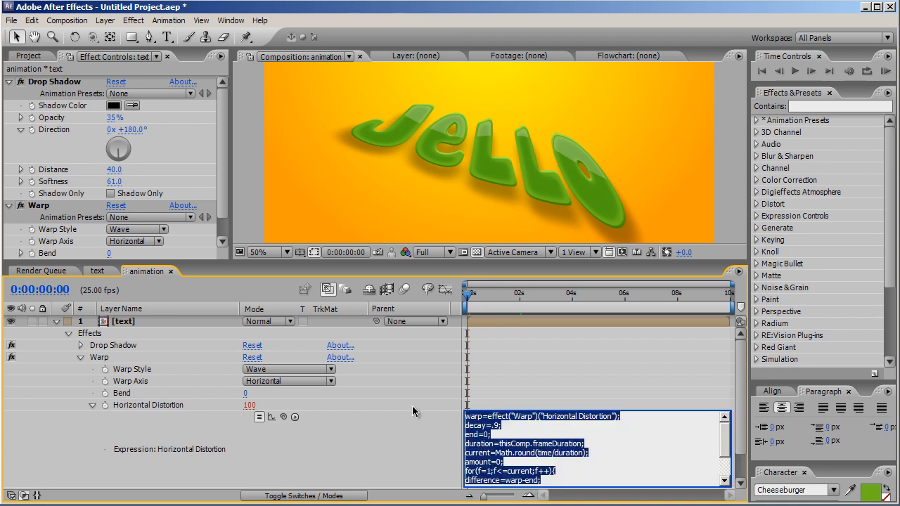
{"action": "left_click", "coordinate": [88, 407]}
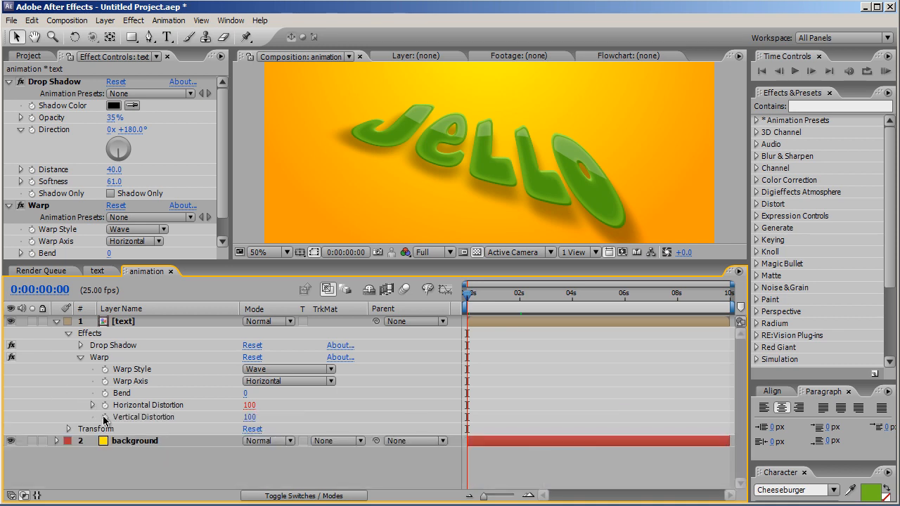
Add an expression to Vertical Distortion and paste the copied wobble code into it
{"action": "left_click", "coordinate": [105, 417], "text": "alt"}
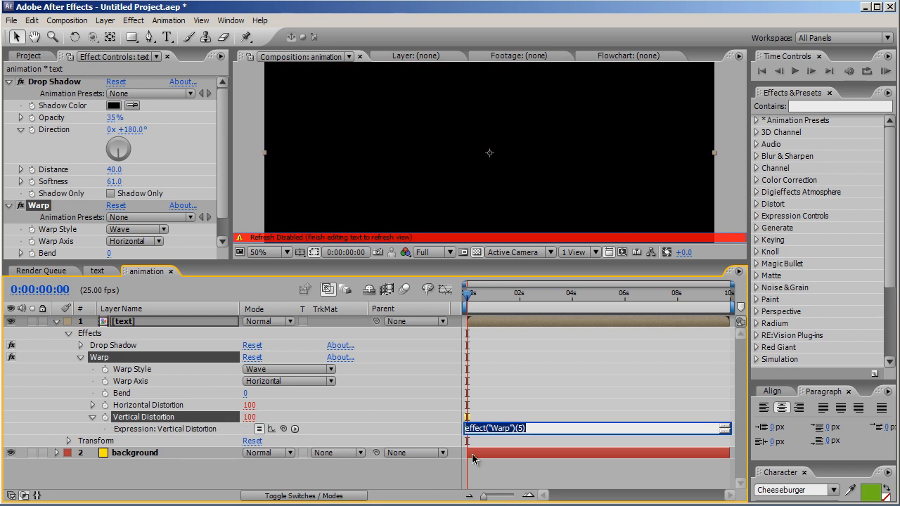
{"action": "type", "text": "warp"}
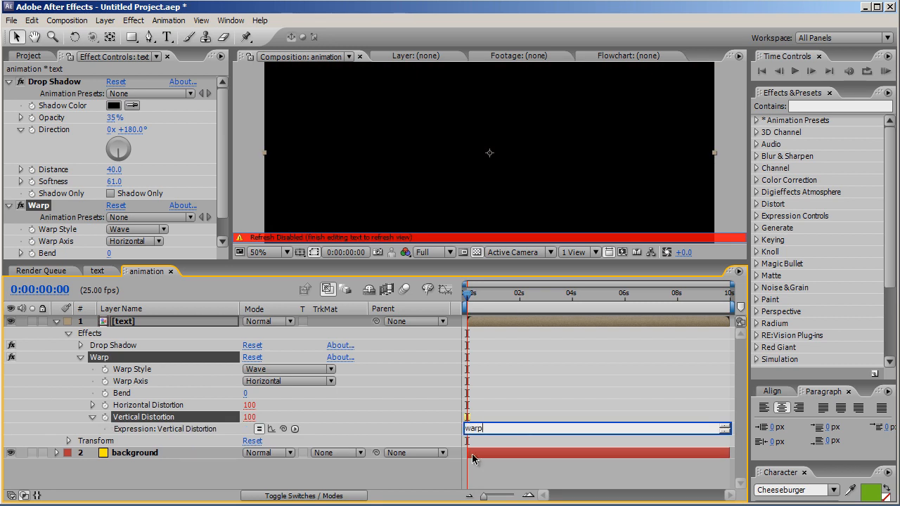
{"action": "left_click", "coordinate": [531, 420]}
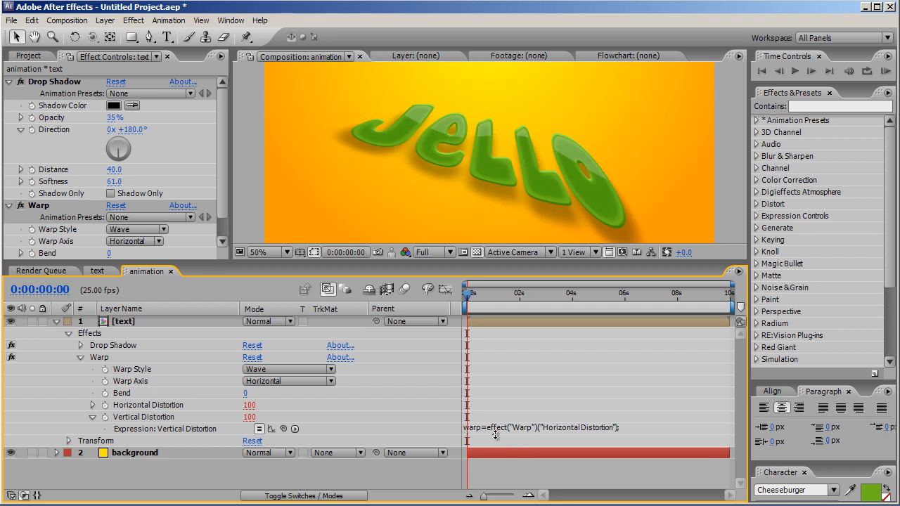
Change the expression's first line to reference Vertical Distortion using the pick whip
{"action": "left_click", "coordinate": [495, 435]}
{"action": "left_click", "coordinate": [537, 435]}
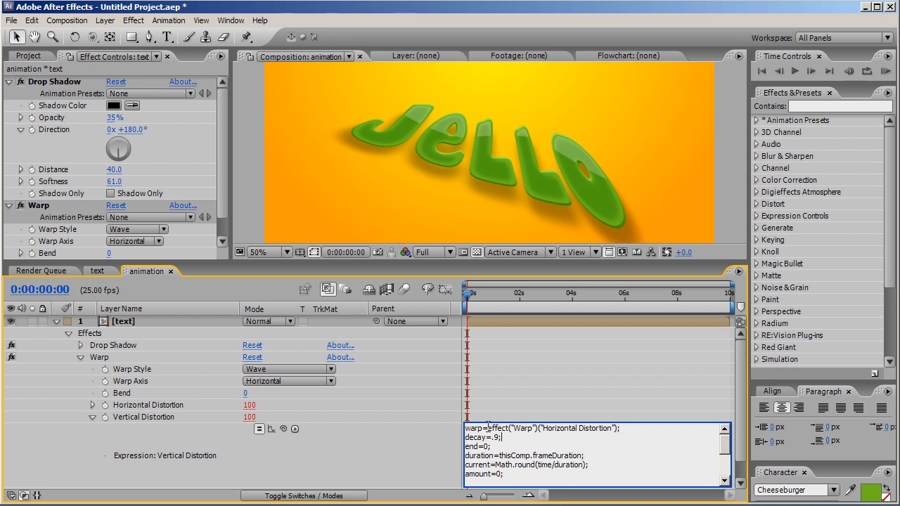
{"action": "left_click_drag", "start_coordinate": [488, 429], "coordinate": [617, 429]}
{"action": "key", "text": "BackSpace"}
{"action": "left_click_drag", "start_coordinate": [283, 429], "coordinate": [167, 421]}
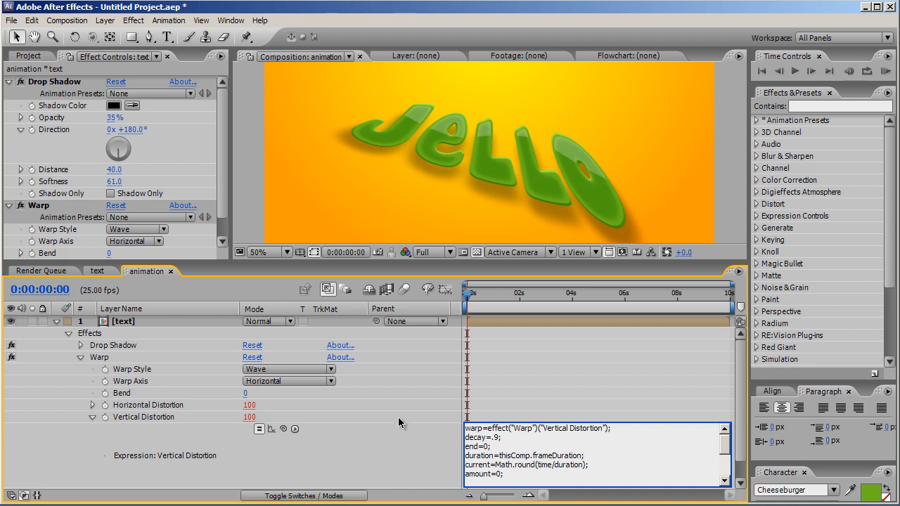
{"action": "left_click", "coordinate": [557, 409]}
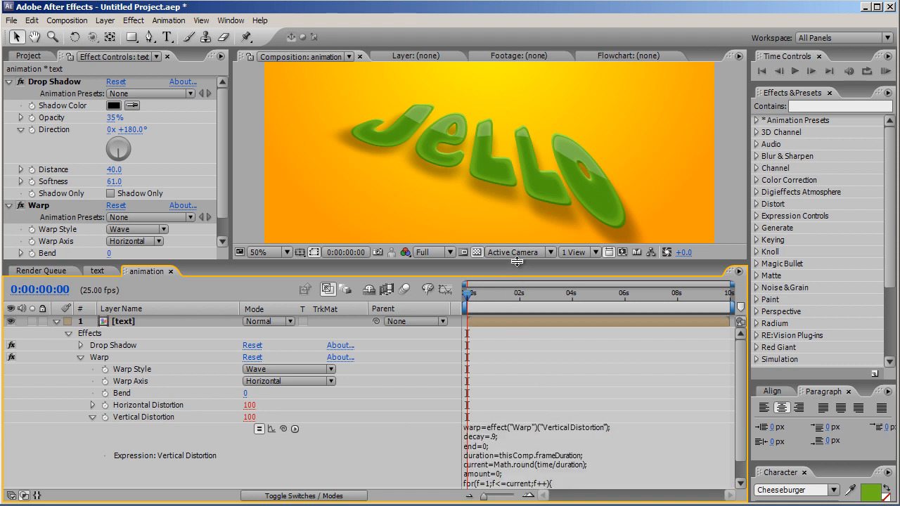
Preview the wobbling Jello animation
{"action": "left_click_drag", "start_coordinate": [516, 263], "coordinate": [524, 362]}
{"action": "left_click", "coordinate": [886, 71]}
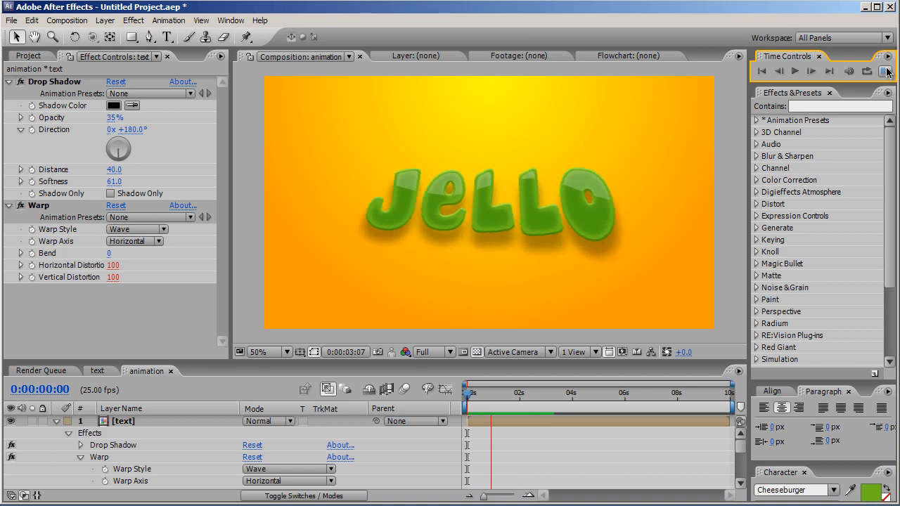
{"action": "left_click", "coordinate": [796, 73]}
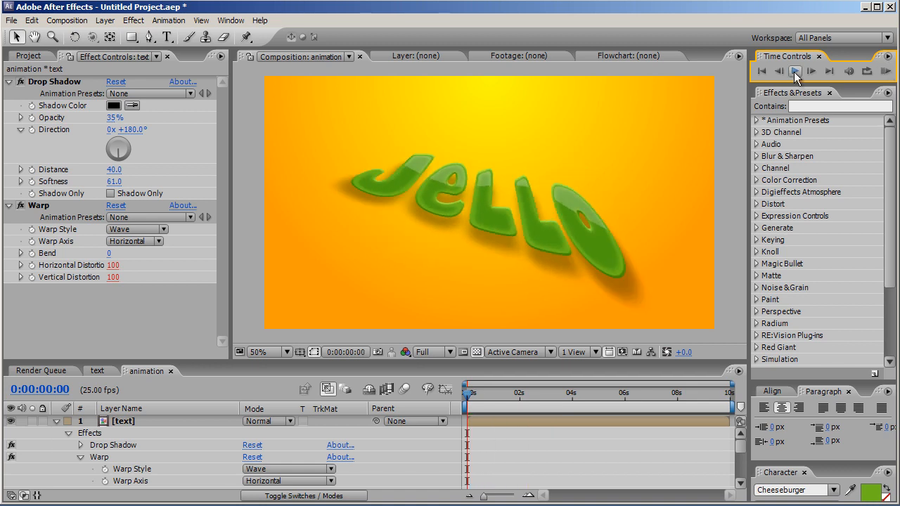